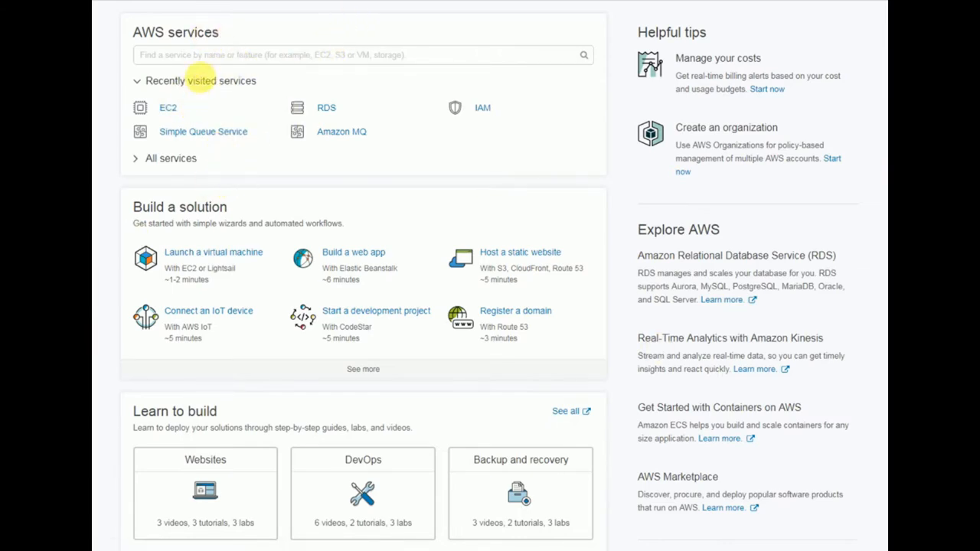
Step: Open the RDS service, begin launching a new DB instance, and dismiss the new-console announcement
left_click(241, 1)
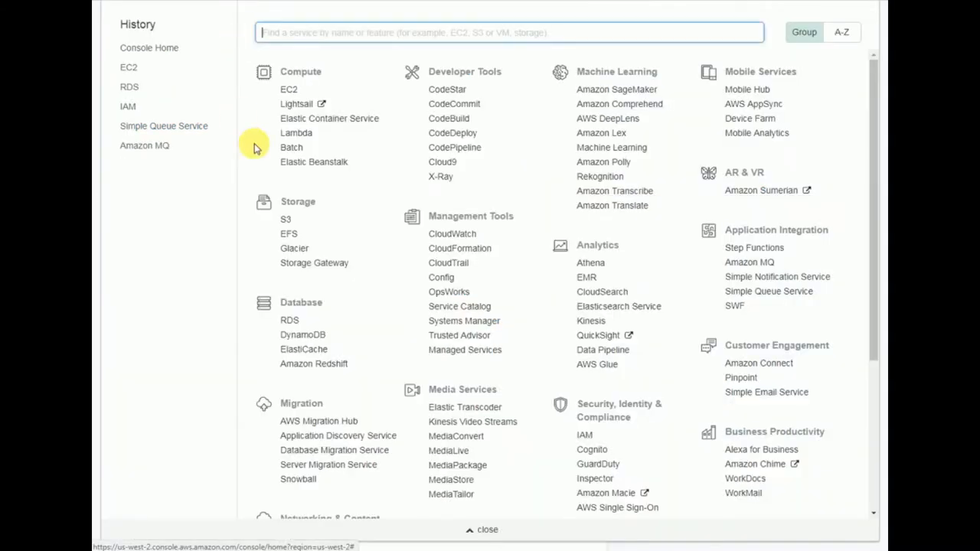
left_click(290, 321)
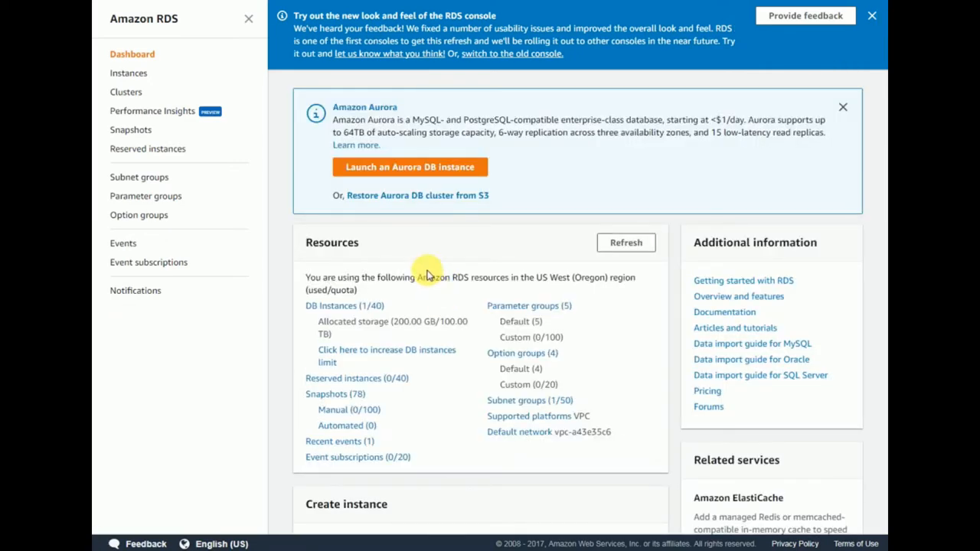
scroll(429, 275, "down", 5)
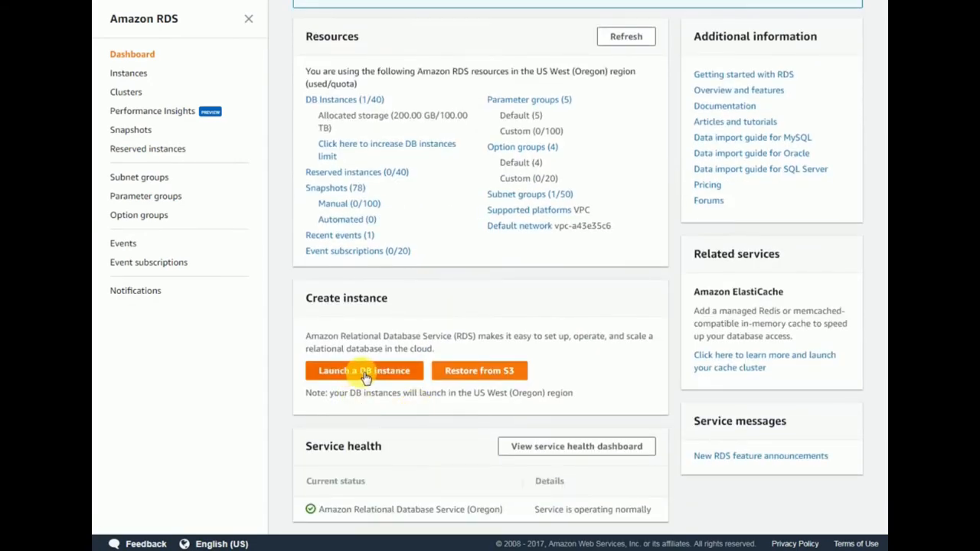
left_click(366, 372)
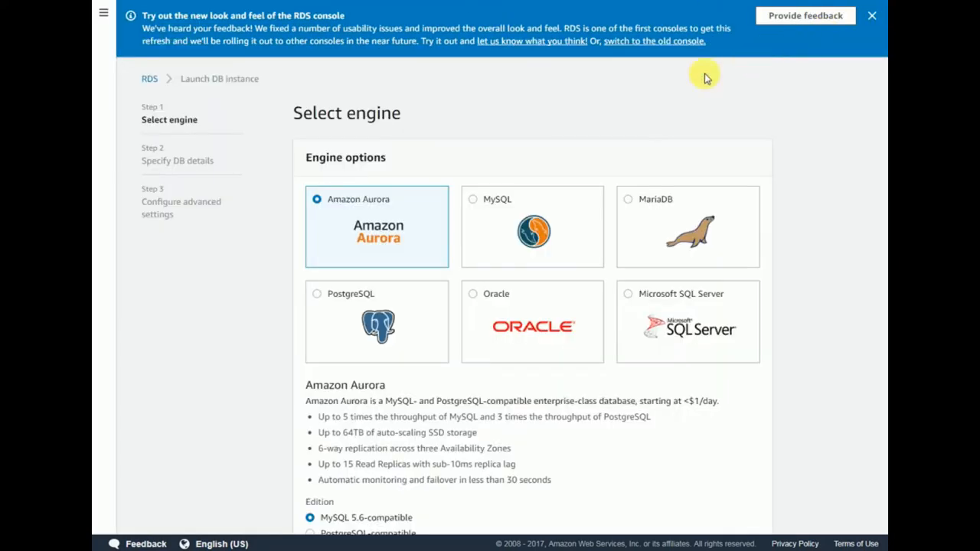
left_click(872, 15)
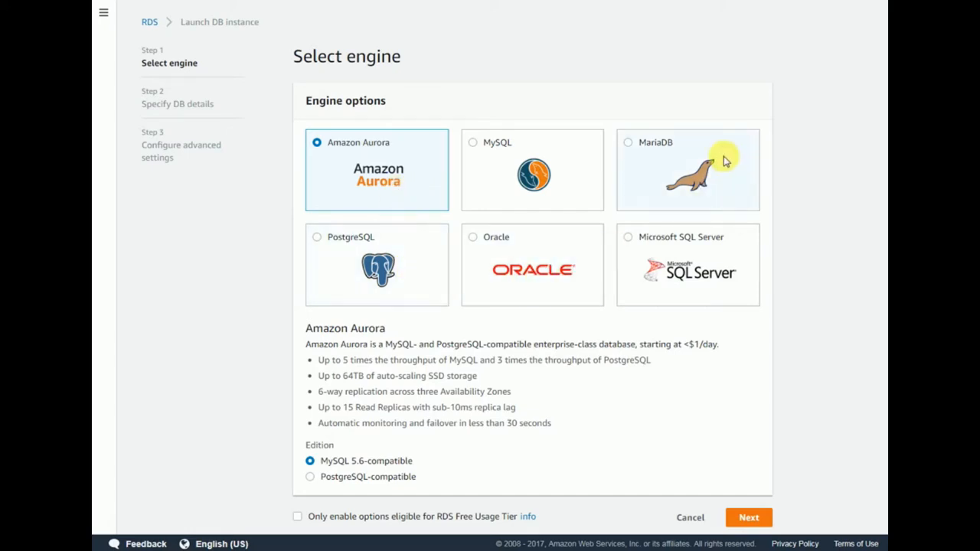
Step: Choose Microsoft SQL Server Standard Edition as the database engine and Dev/Test as the use case
left_click(629, 241)
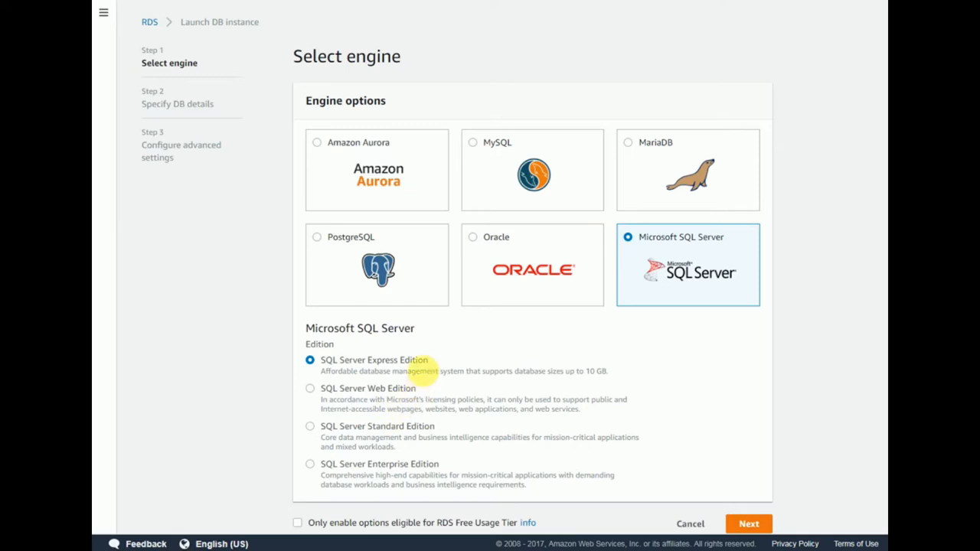
scroll(432, 357, "down", 1)
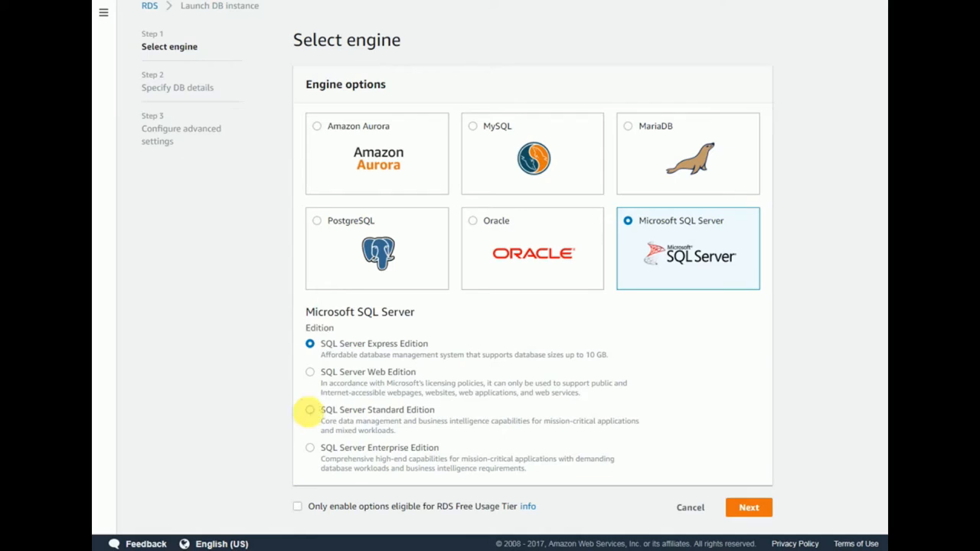
left_click(309, 411)
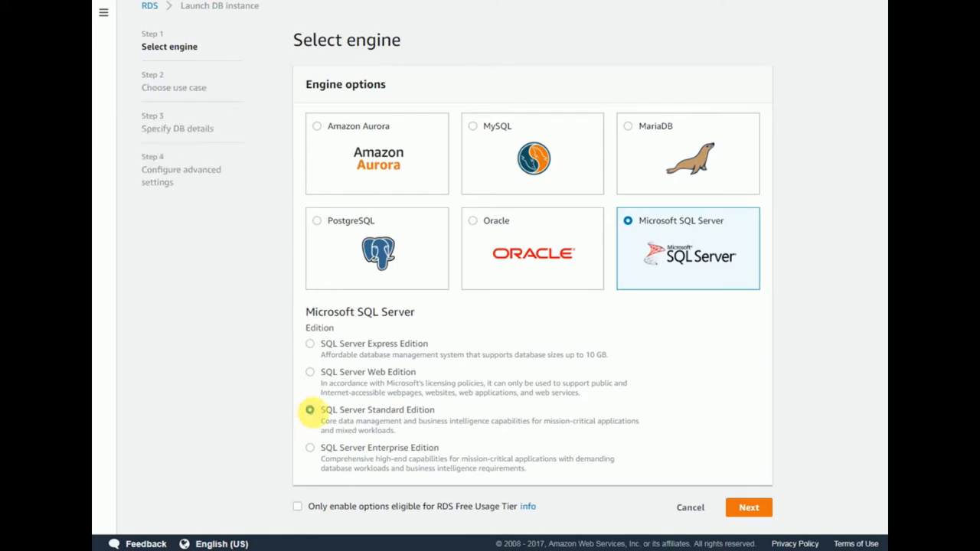
left_click(749, 508)
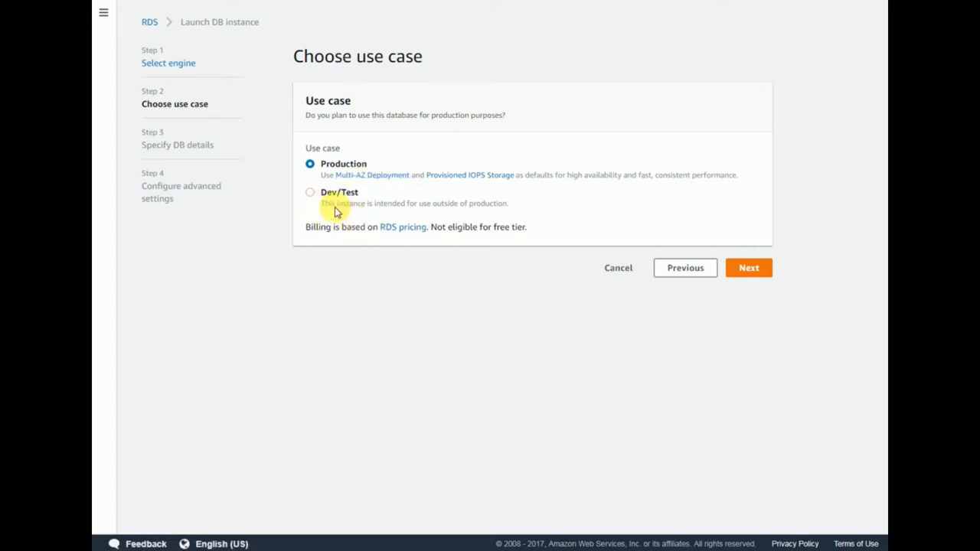
left_click(311, 196)
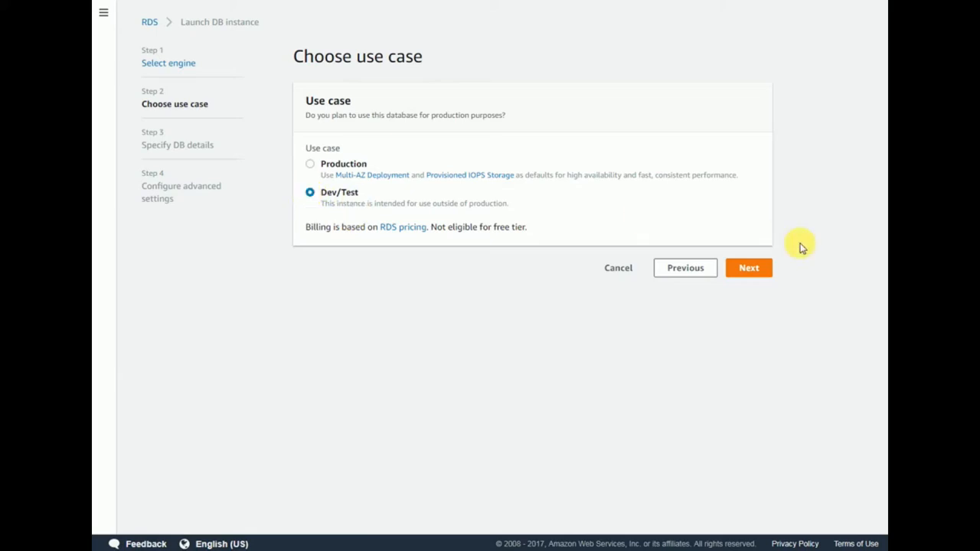
left_click(751, 272)
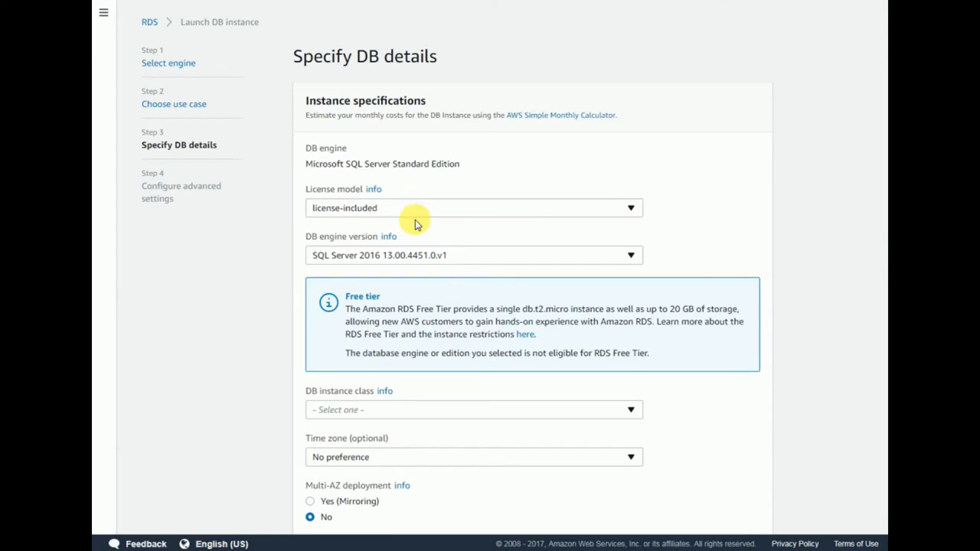
Step: Select the license-included license model and the engine version SQL Server 2016 13.00.4451.0.v1
left_click(364, 213)
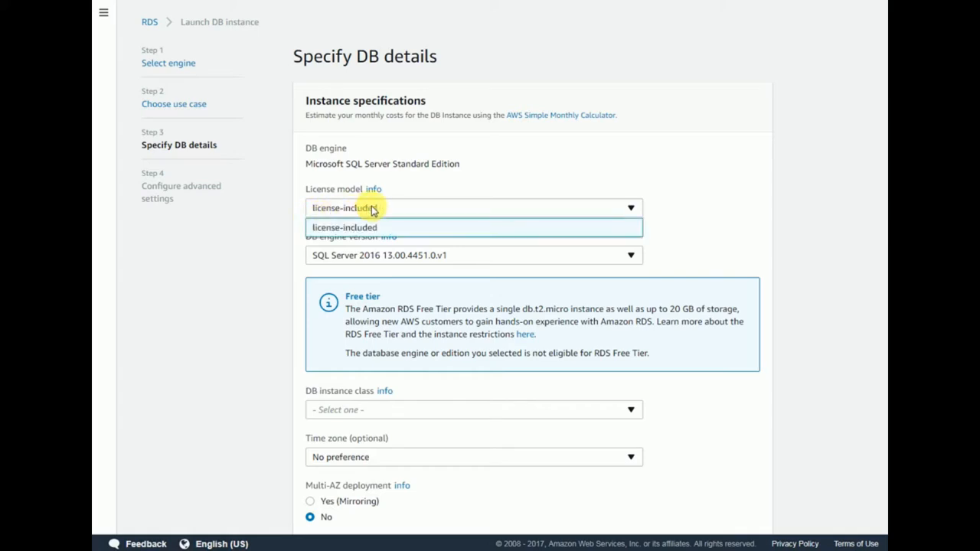
left_click(365, 227)
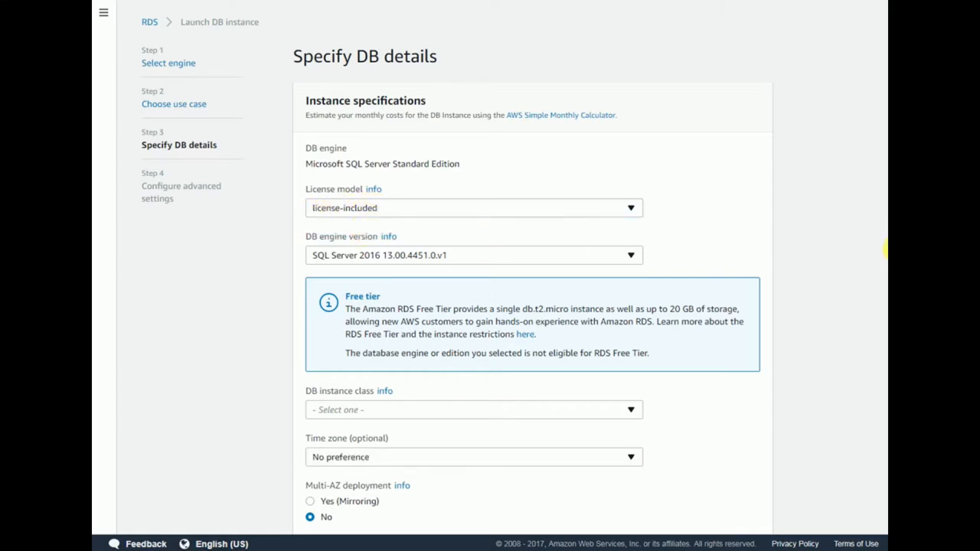
left_click(495, 258)
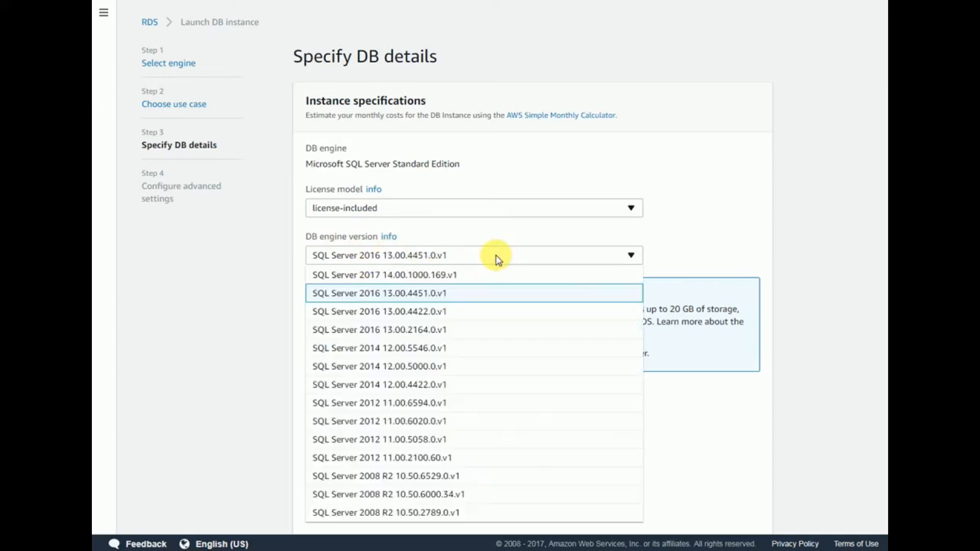
left_click(449, 300)
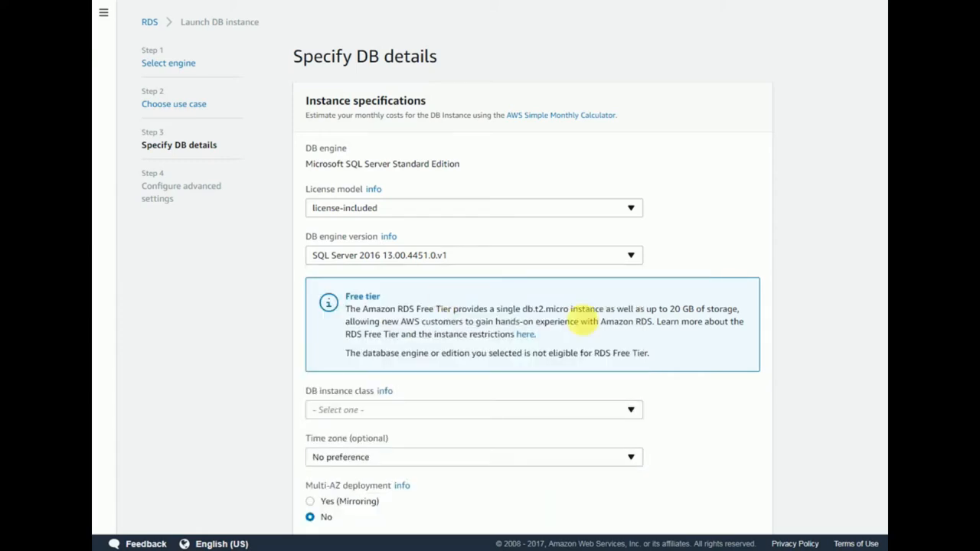
Step: Set the DB instance class to db.m4.large (2 vCPU, 8 GiB RAM) and the storage type to General Purpose (SSD)
scroll(379, 333, "down", 2)
left_click(385, 288)
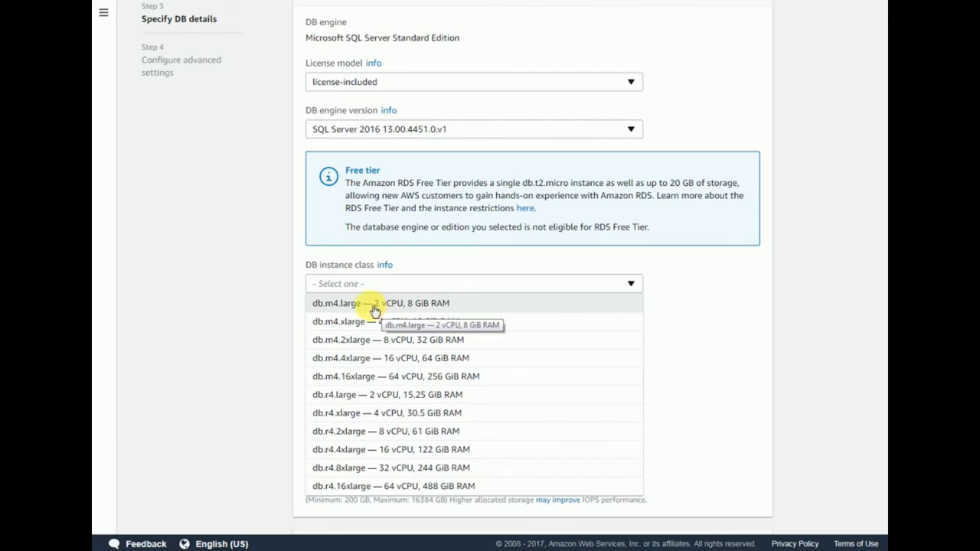
left_click(375, 310)
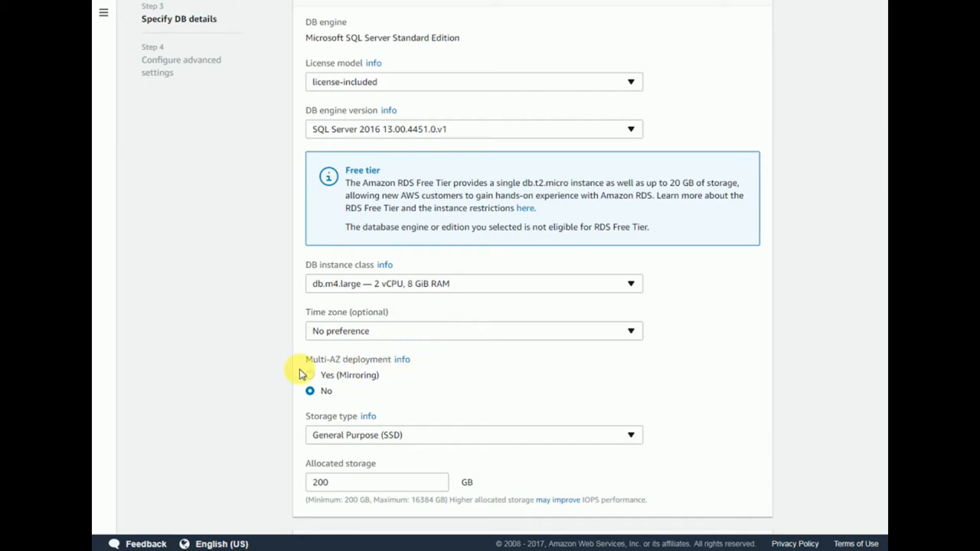
scroll(261, 379, "down", 1)
scroll(284, 360, "down", 1)
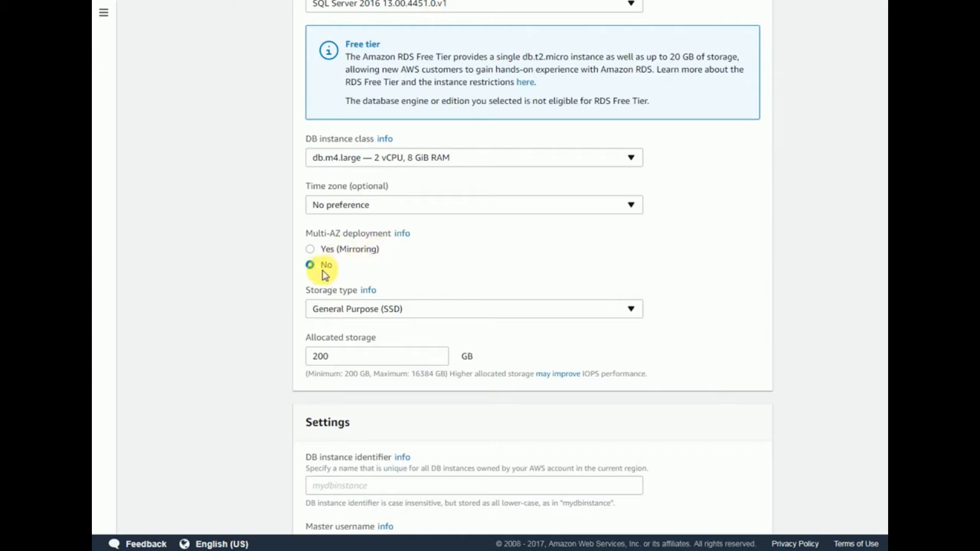
scroll(321, 274, "down", 2)
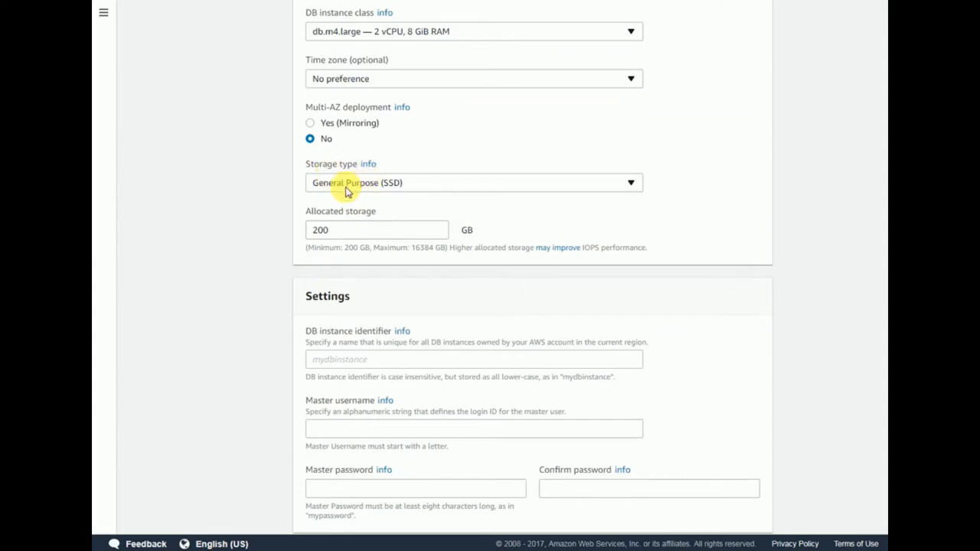
left_click(391, 189)
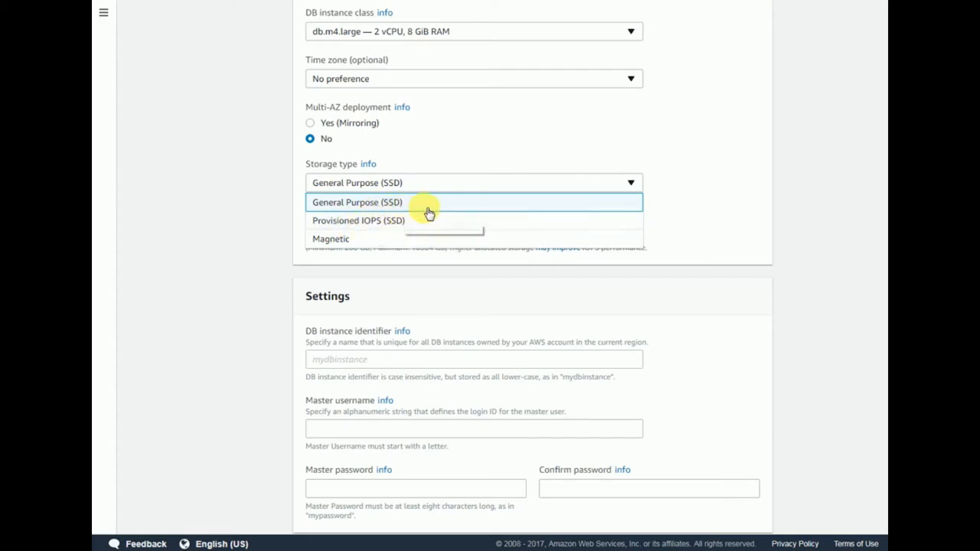
left_click(393, 209)
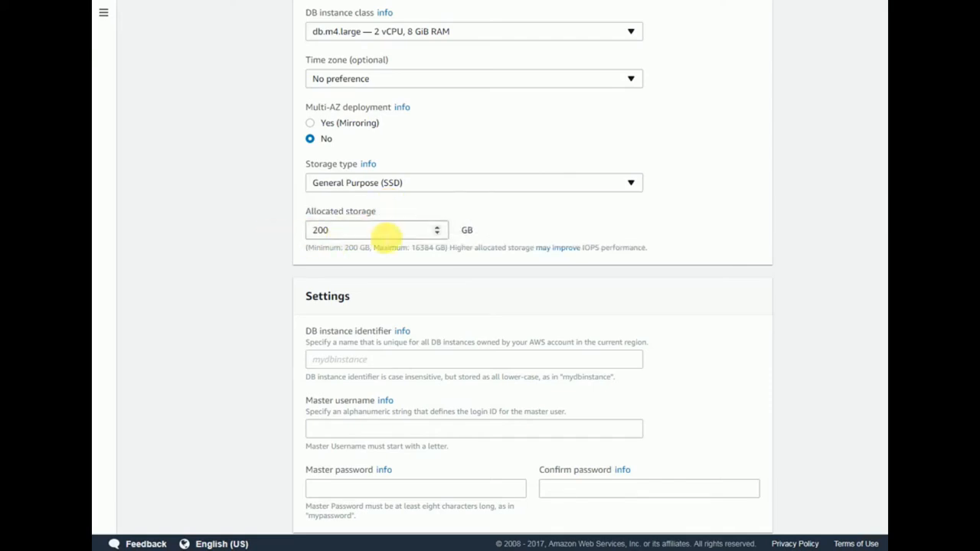
Step: Enter the instance identifier my-rds, the master username student and the confirmed master password, and continue to the advanced settings
scroll(545, 235, "down", 1)
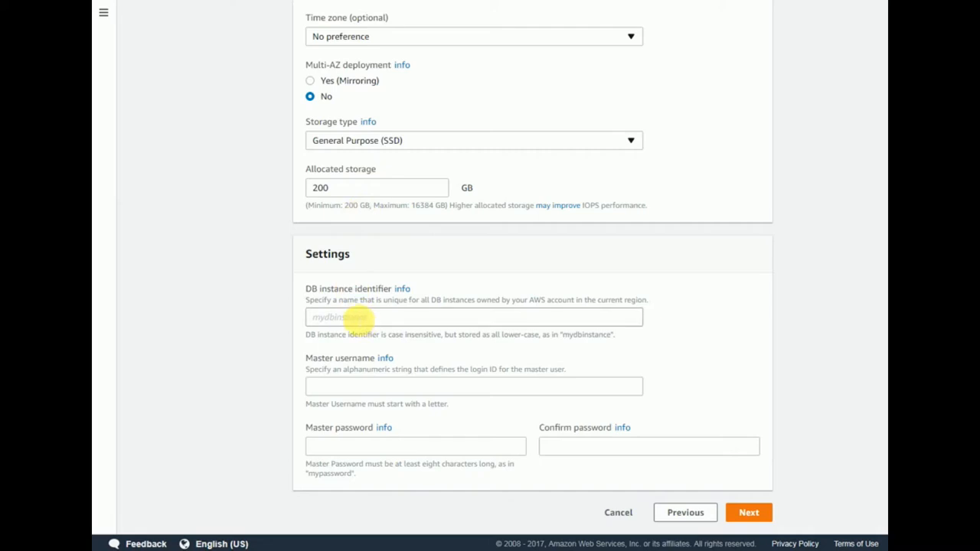
left_click(359, 319)
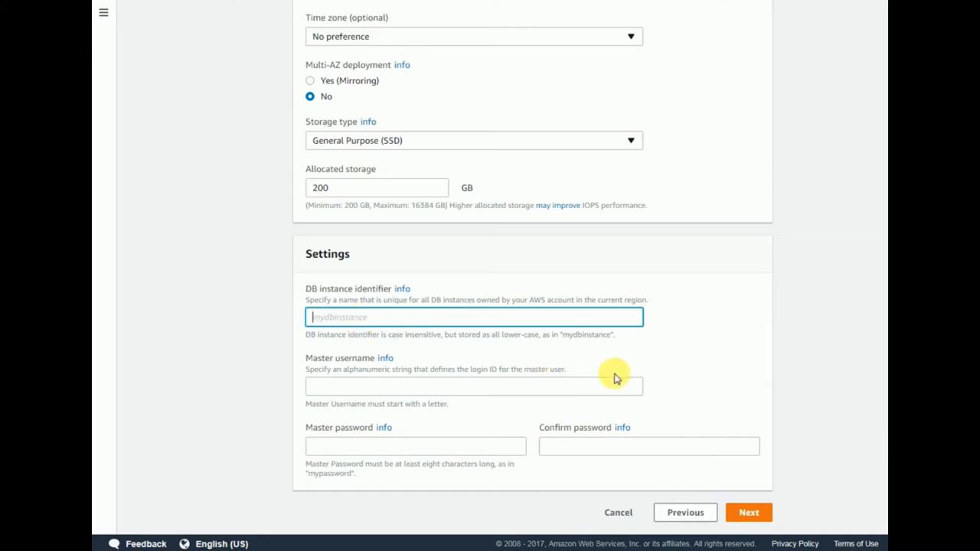
type("my-rds")
left_click(494, 387)
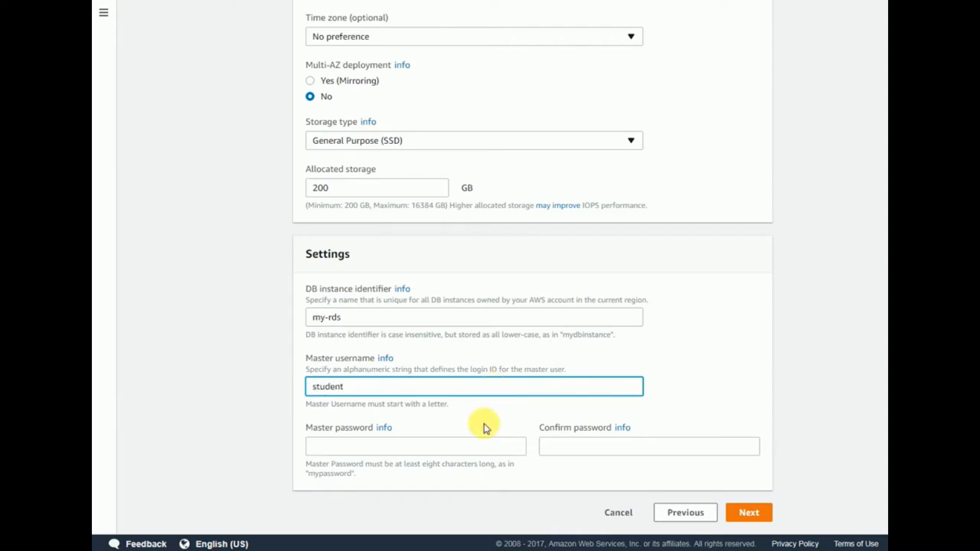
left_click(456, 450)
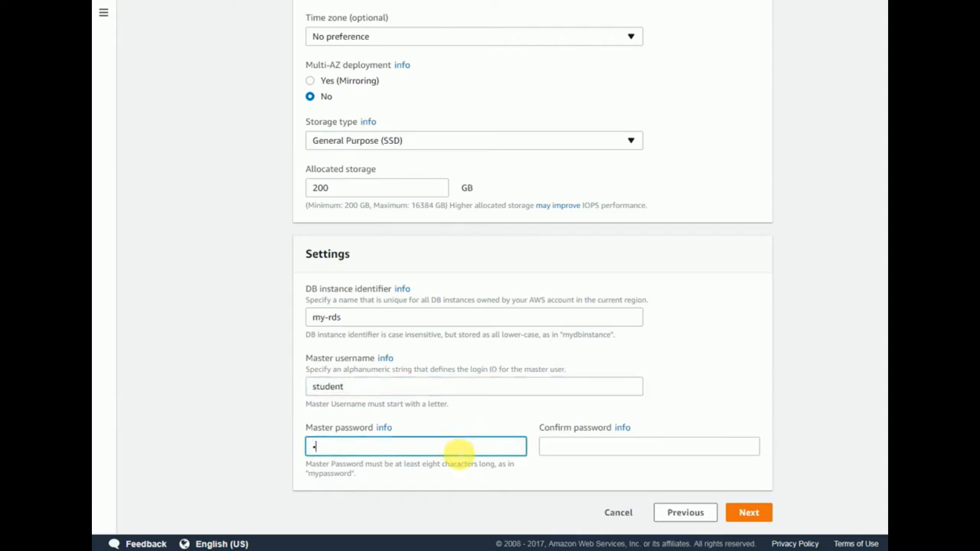
key("Tab")
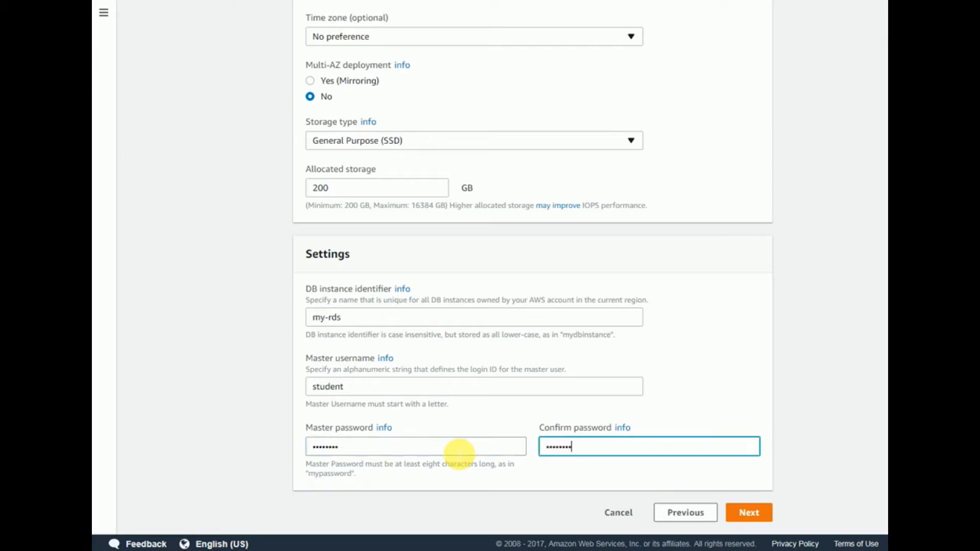
left_click(749, 513)
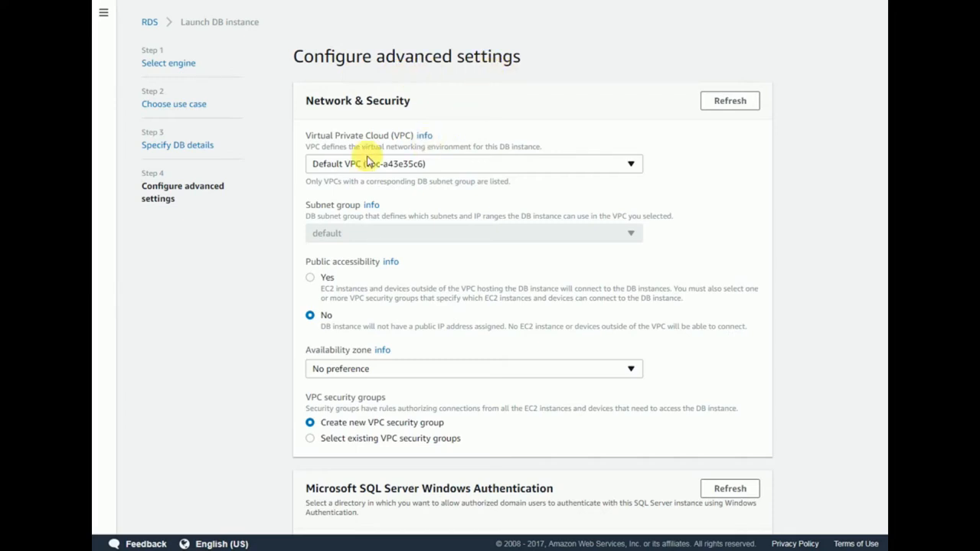
Step: Place the DB instance in the Lab VPC and make it publicly accessible
left_click(430, 172)
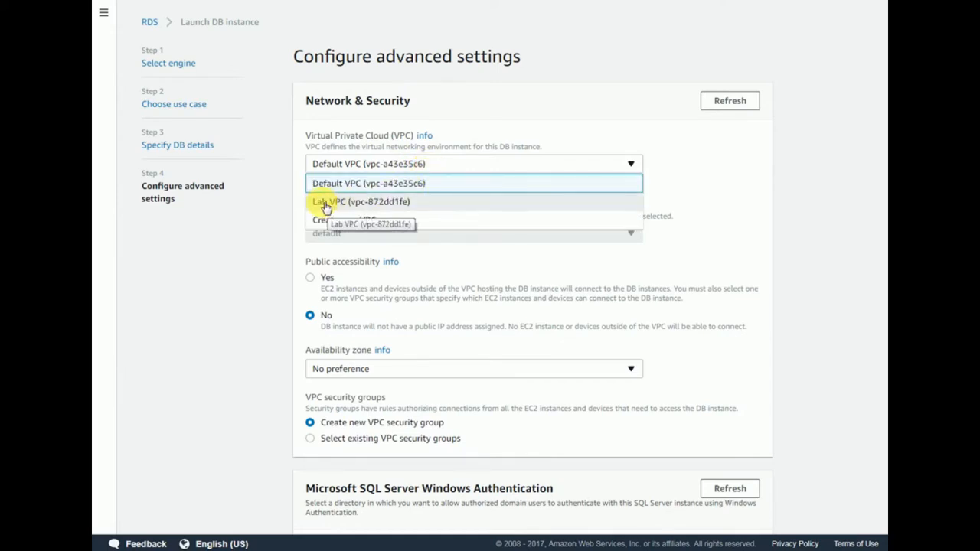
left_click(383, 202)
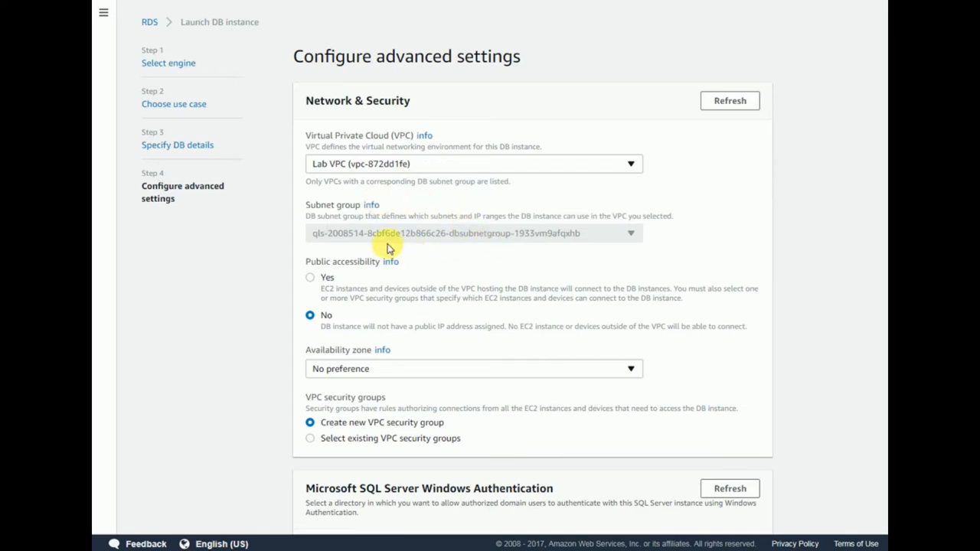
scroll(387, 247, "down", 2)
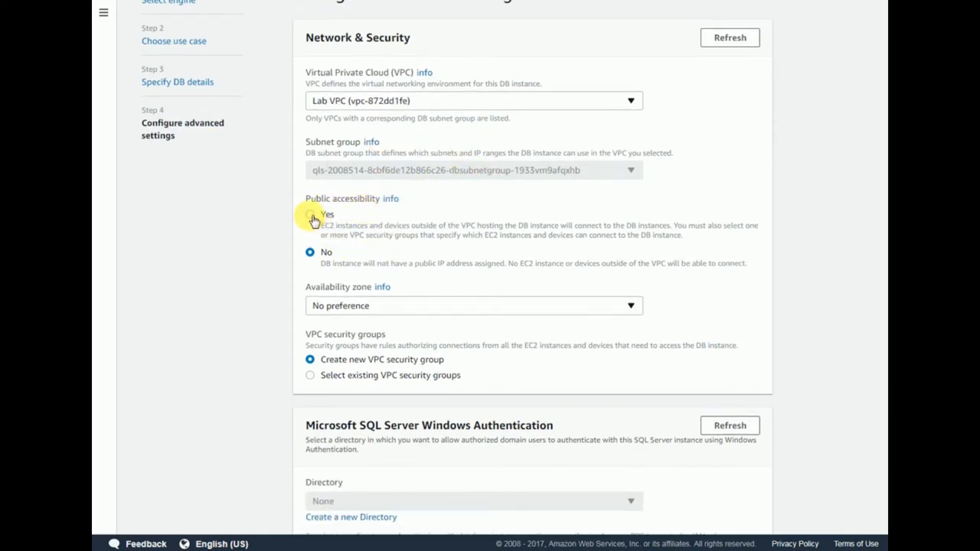
left_click(311, 216)
Step: Set the DB instance's backup retention period to 0 days, keeping port 1433 and encryption disabled
scroll(516, 237, "down", 3)
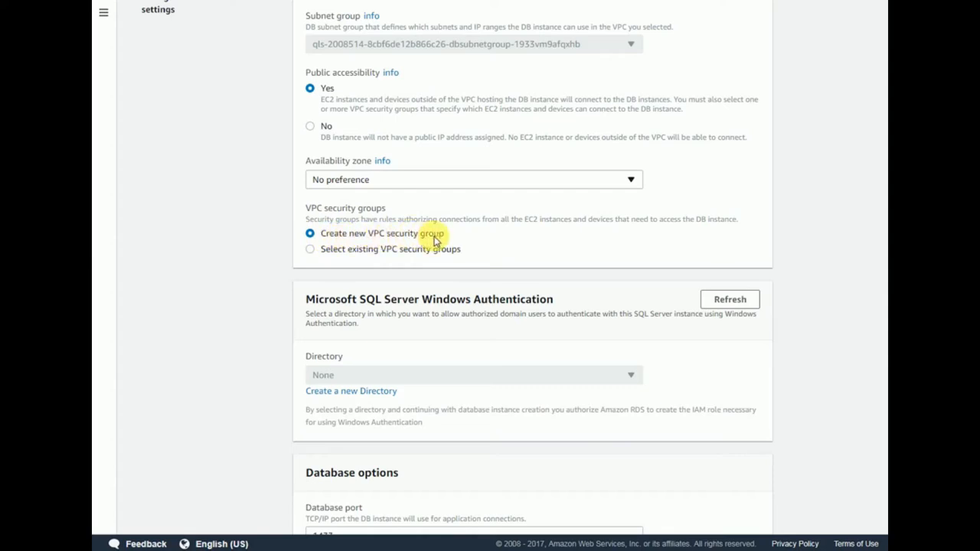
scroll(400, 370, "down", 2)
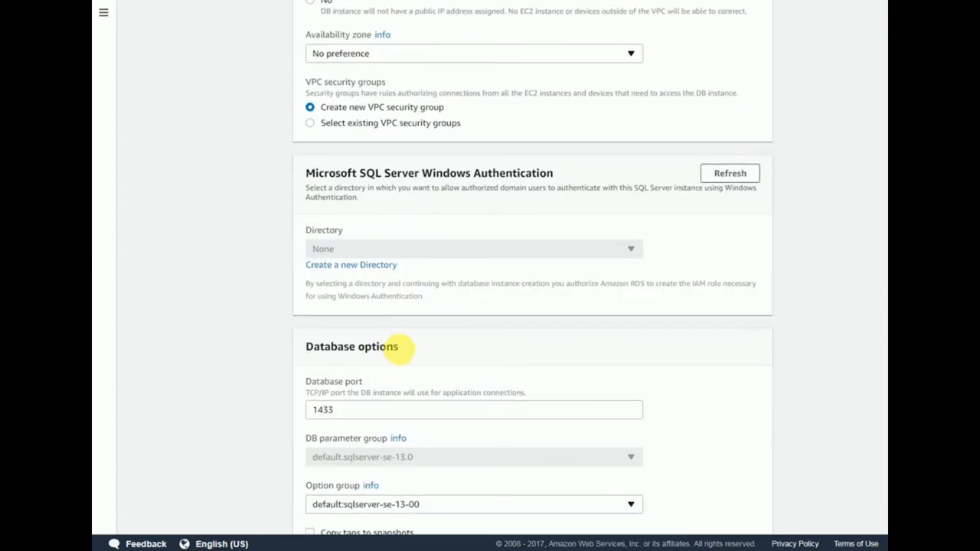
scroll(389, 344, "down", 2)
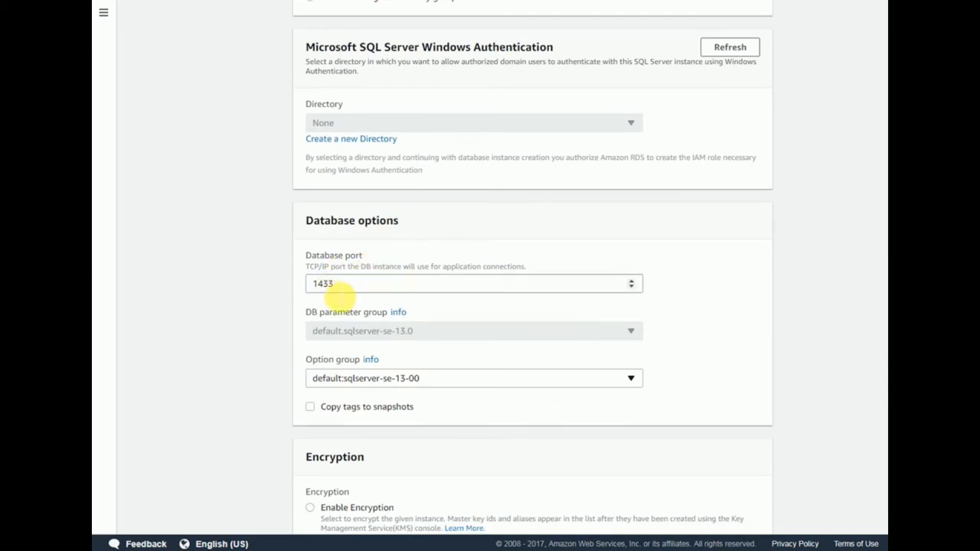
scroll(357, 272, "down", 1)
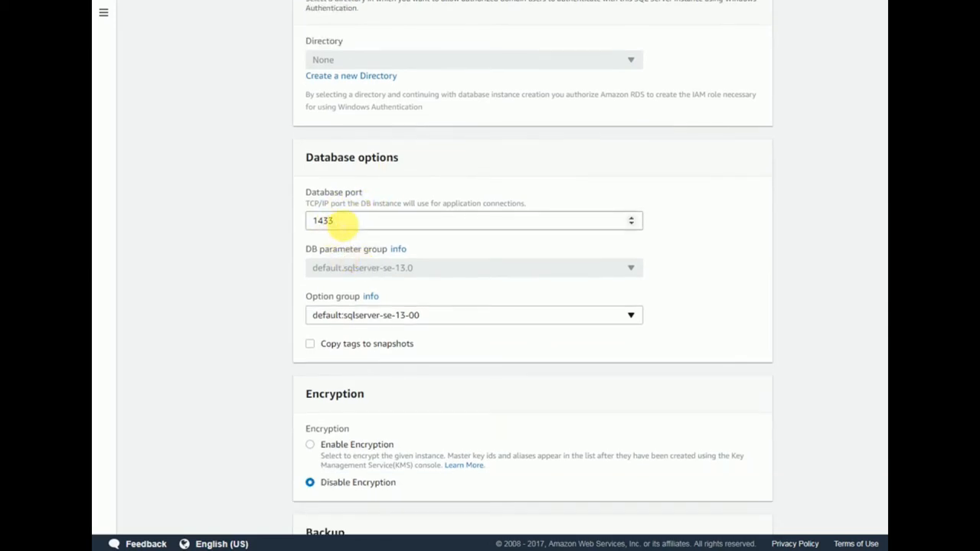
scroll(372, 284, "down", 1)
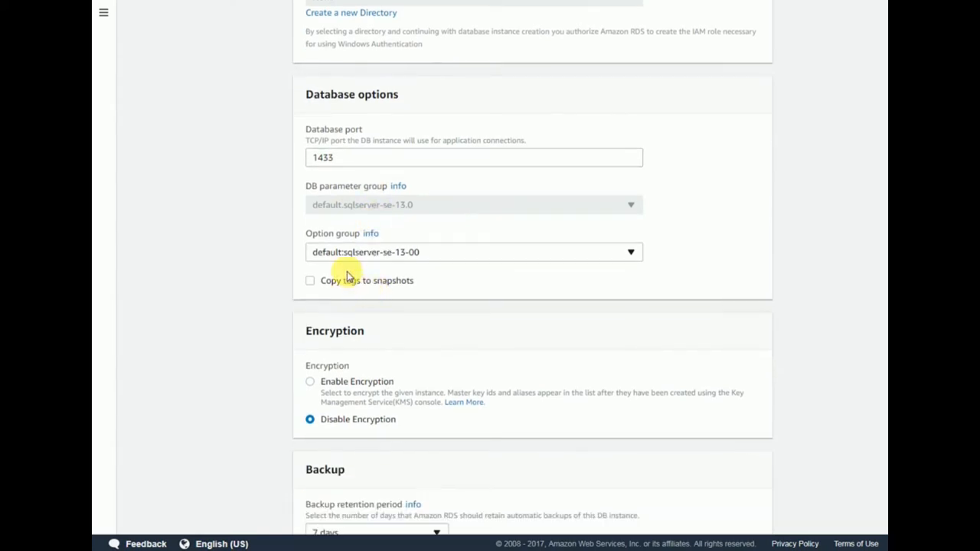
scroll(342, 304, "down", 2)
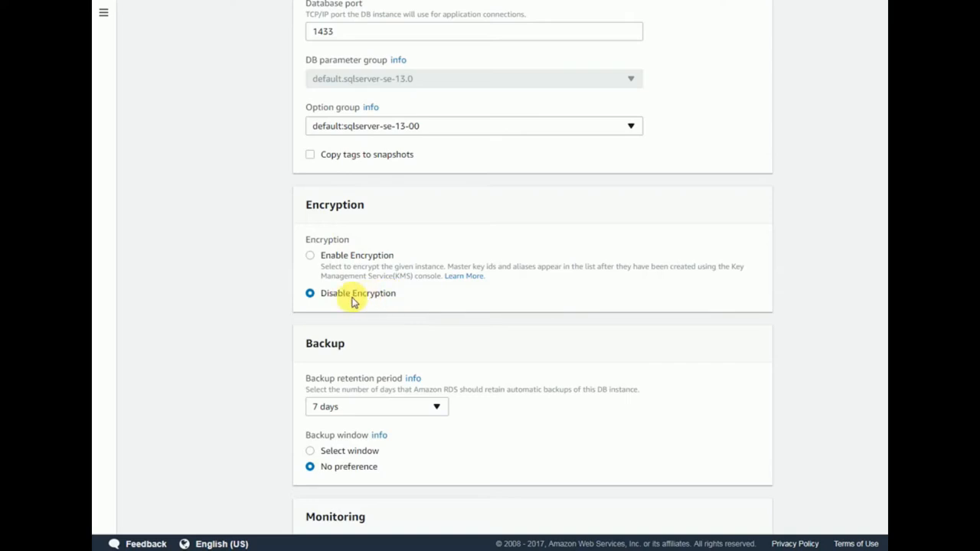
scroll(339, 322, "down", 3)
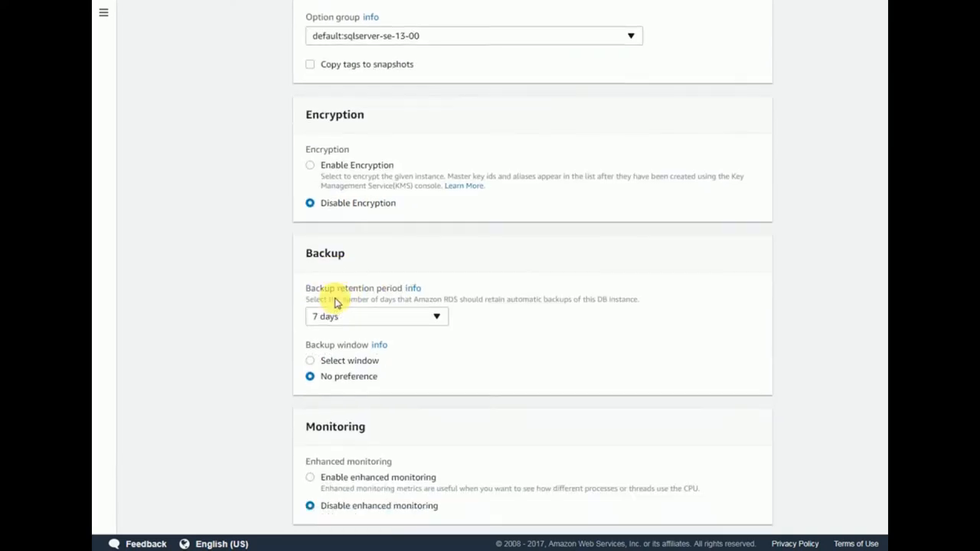
left_click(387, 223)
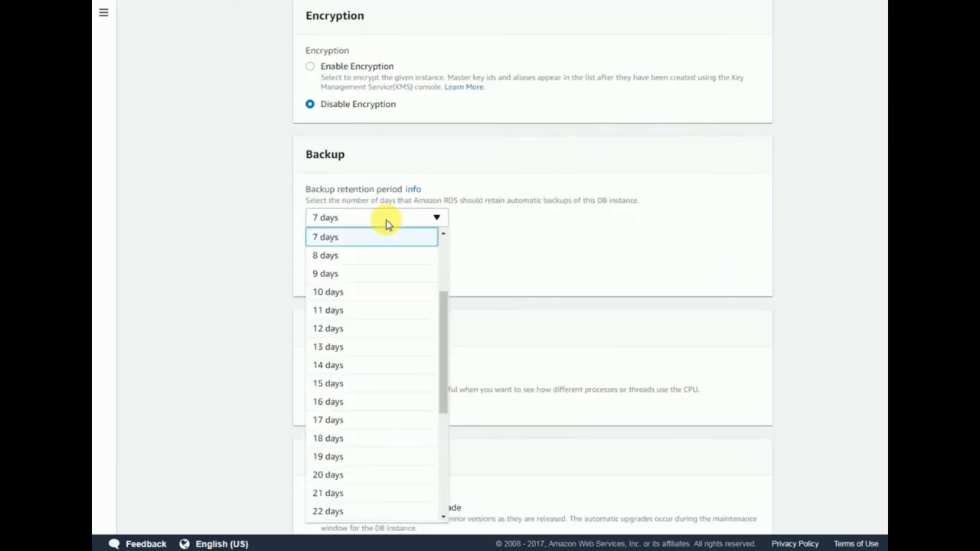
left_click_drag(444, 307, 444, 229)
left_click(357, 236)
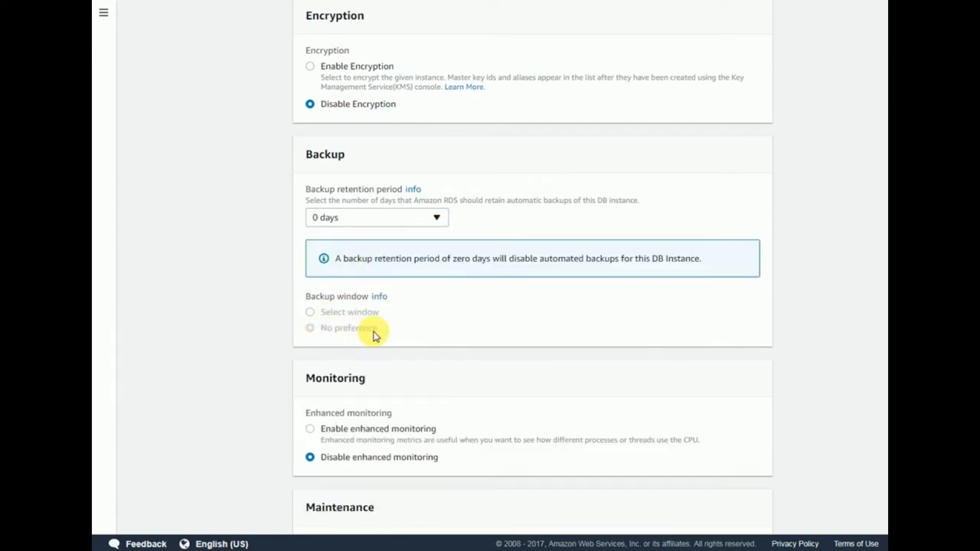
Step: Launch the DB instance with the default monitoring and maintenance settings, and show the list of all DB instances
scroll(375, 333, "down", 3)
scroll(357, 274, "down", 2)
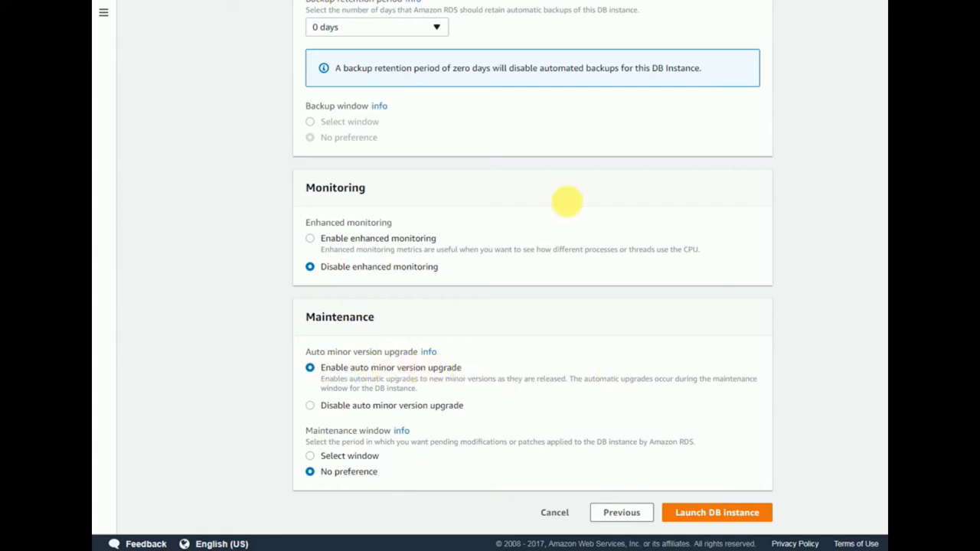
left_click(721, 514)
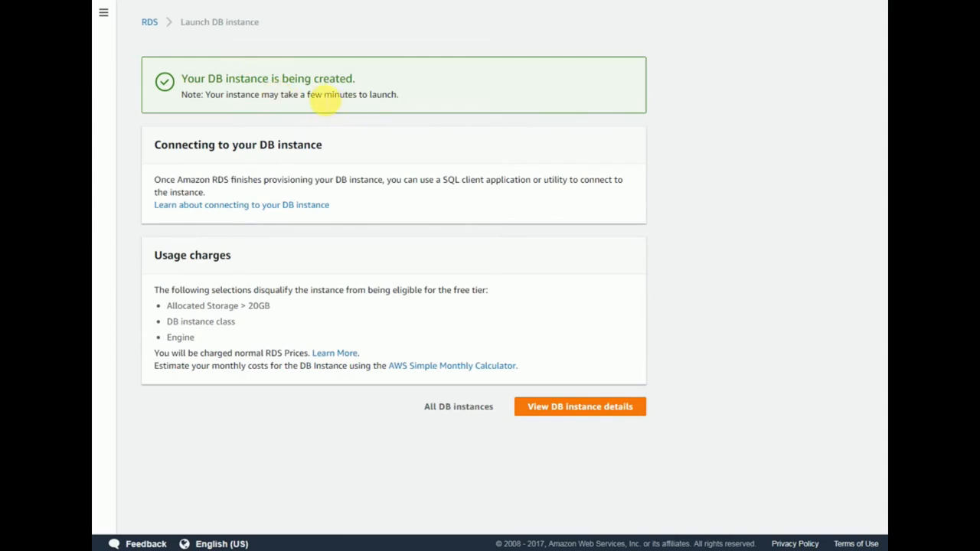
left_click(442, 411)
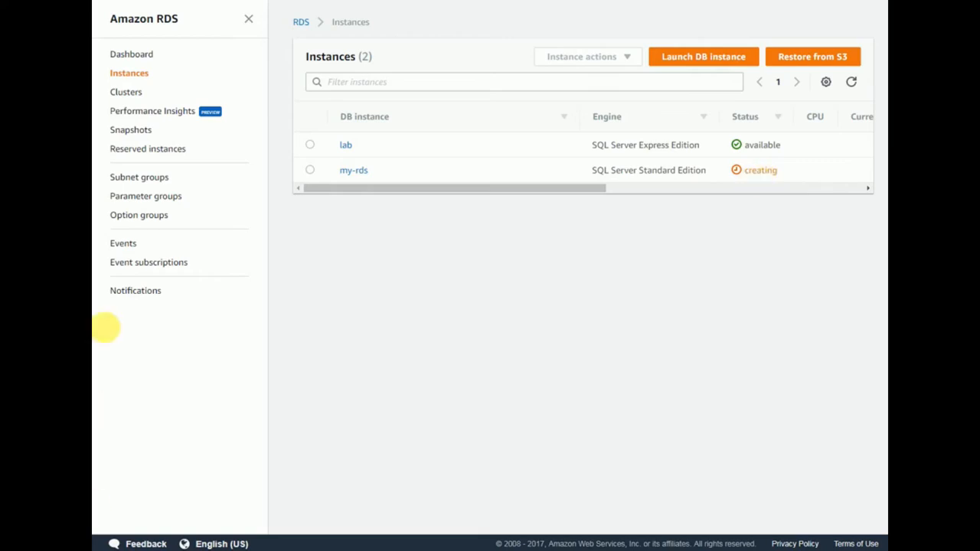
Step: Open the details of the lab DB instance and examine its endpoint, port and security group rules
left_click(347, 147)
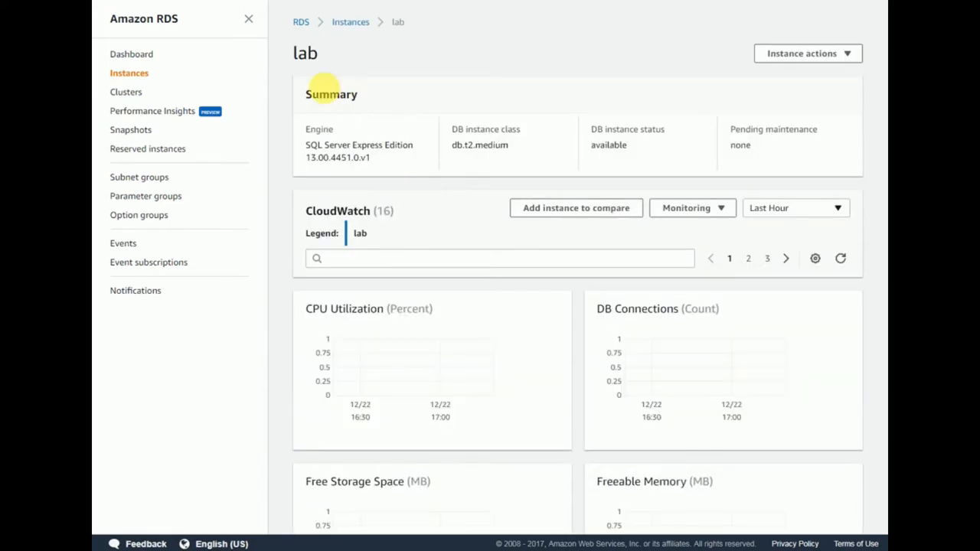
scroll(559, 196, "down", 5)
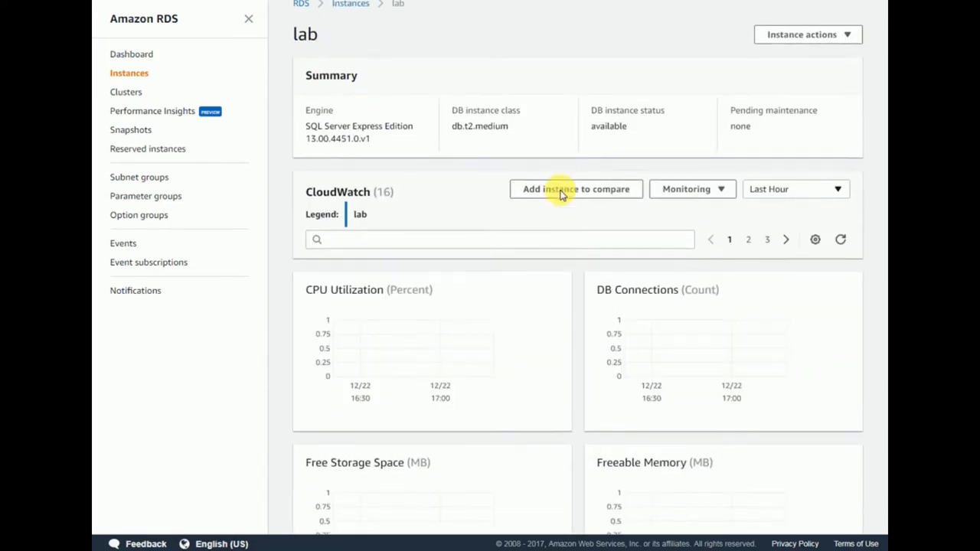
scroll(538, 217, "down", 3)
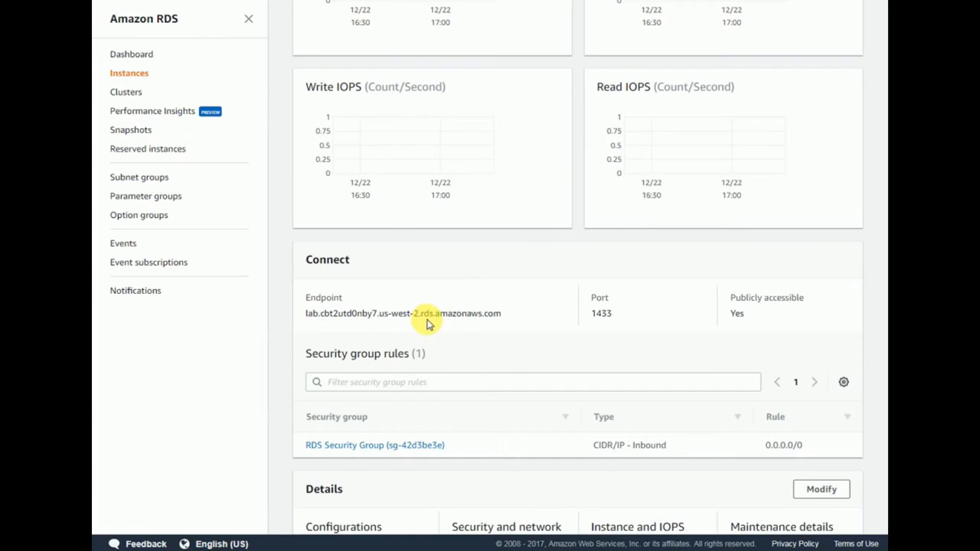
scroll(428, 322, "down", 1)
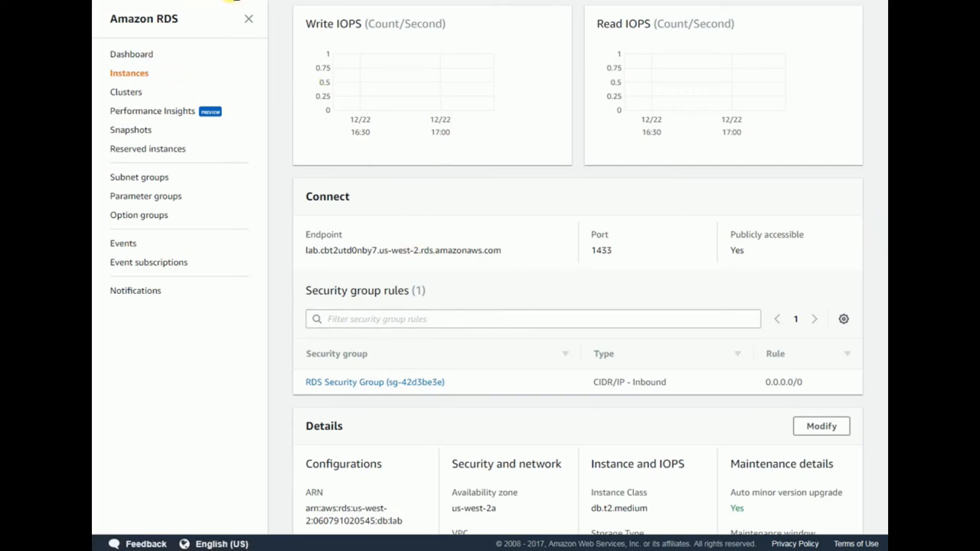
Step: Switch to EC2, list the running instances and open the connection details of the Lab instance
left_click(234, 2)
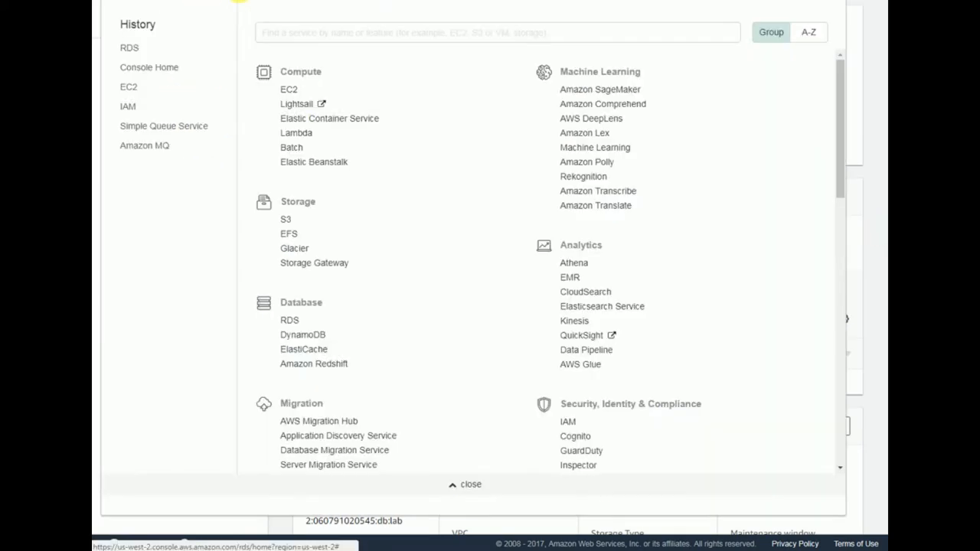
left_click(132, 90)
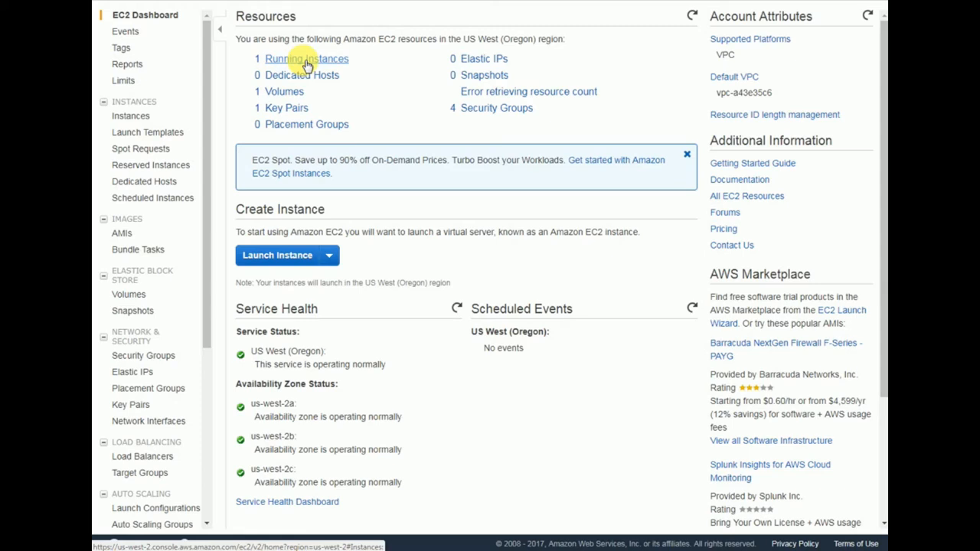
left_click(283, 61)
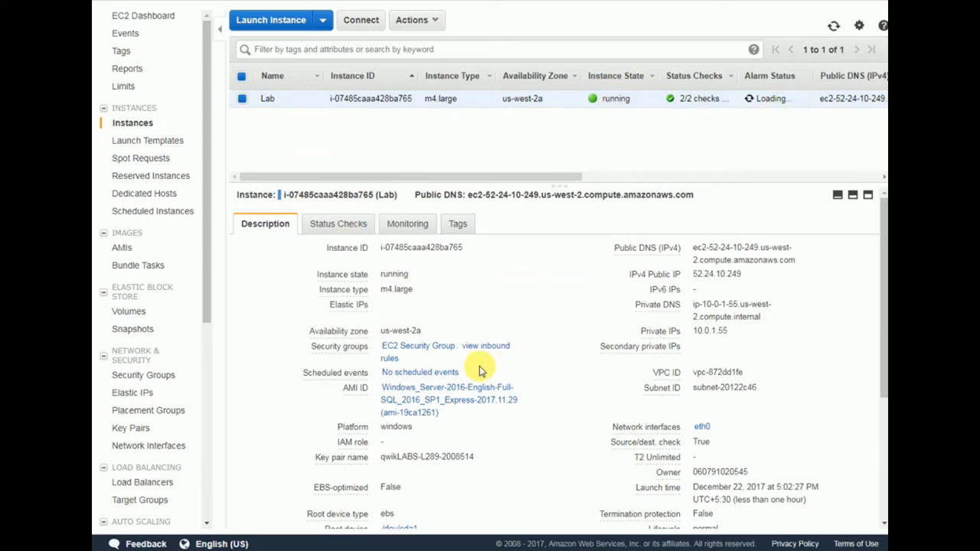
left_click(371, 25)
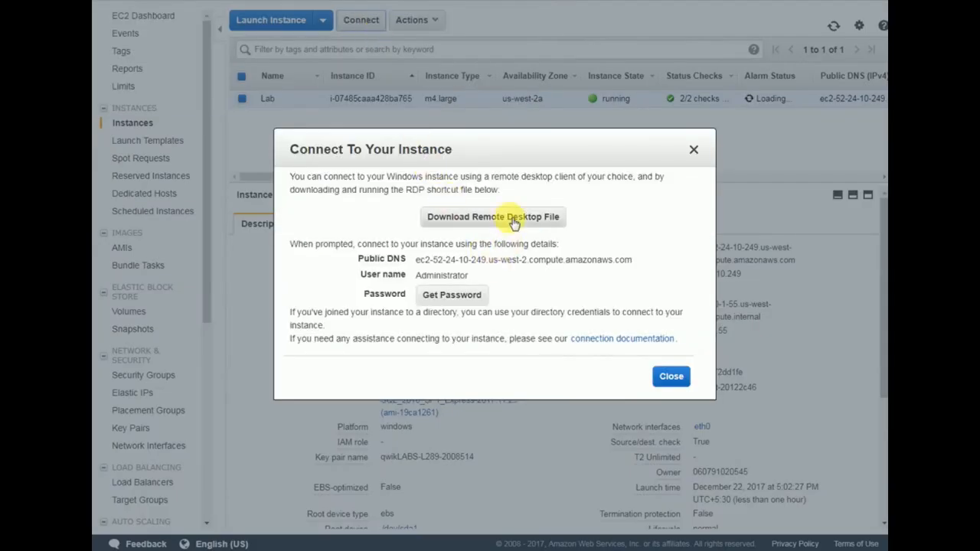
Step: Decrypt the Lab instance's Windows password by supplying the private key file qwikLABS-L289-2008514.pem
left_click(453, 297)
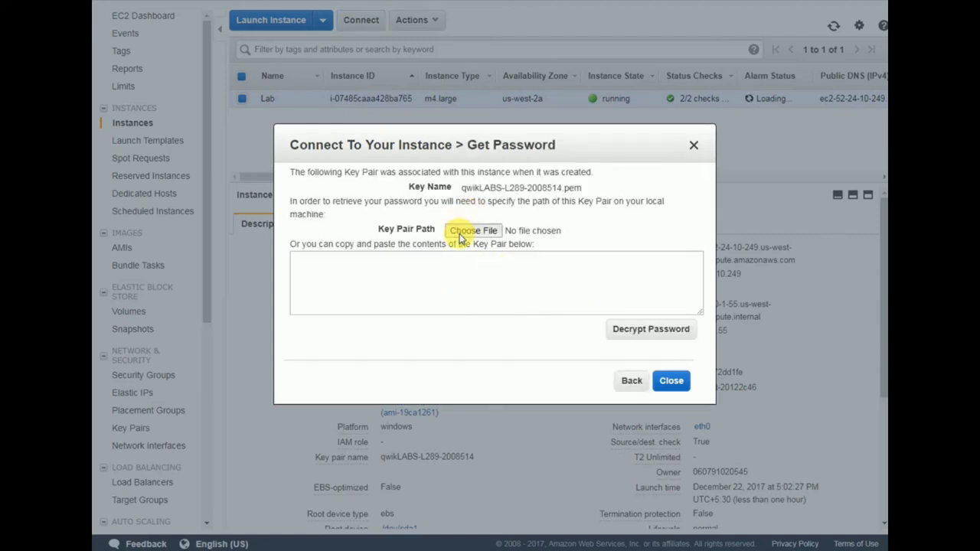
left_click(462, 233)
double_click(262, 33)
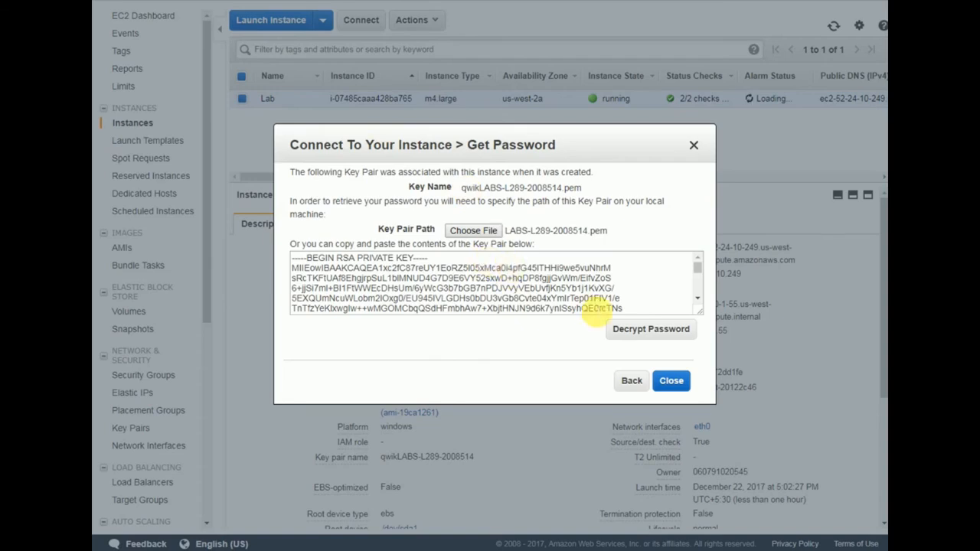
left_click(650, 331)
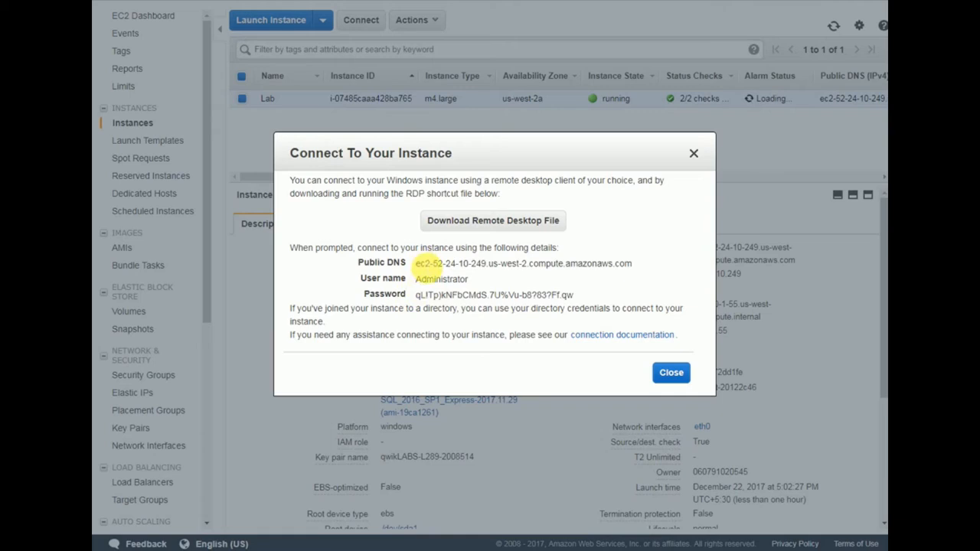
Step: Copy the instance's public DNS ec2-52-24-10-249.us-west-2.compute.amazonaws.com into Remote Desktop Connection and start connecting
left_click_drag(417, 263, 635, 265)
key("ctrl+c")
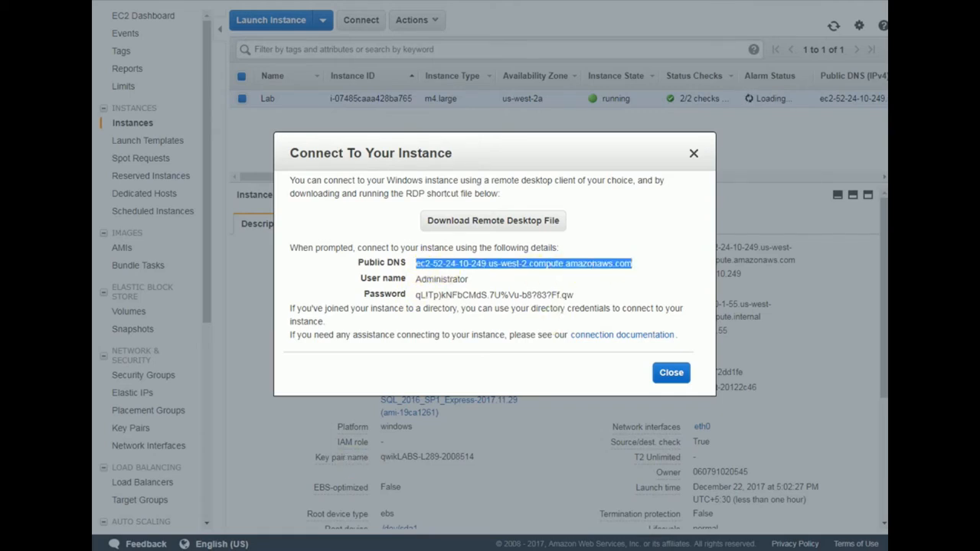
key("super")
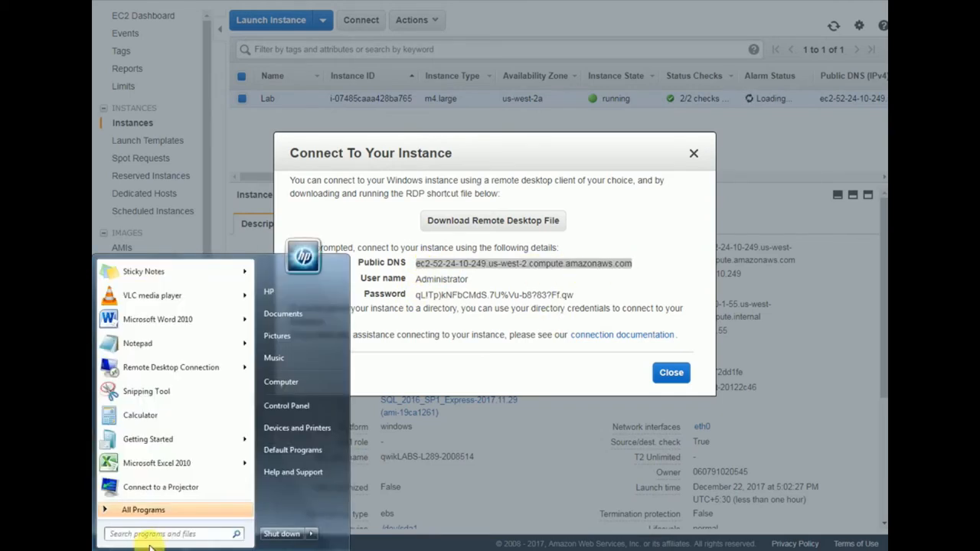
left_click(157, 367)
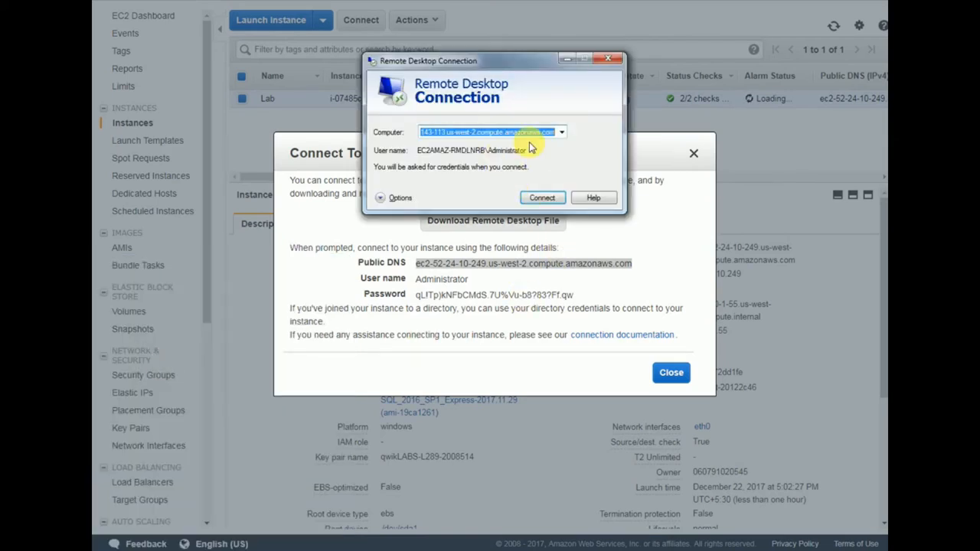
key("ctrl+v")
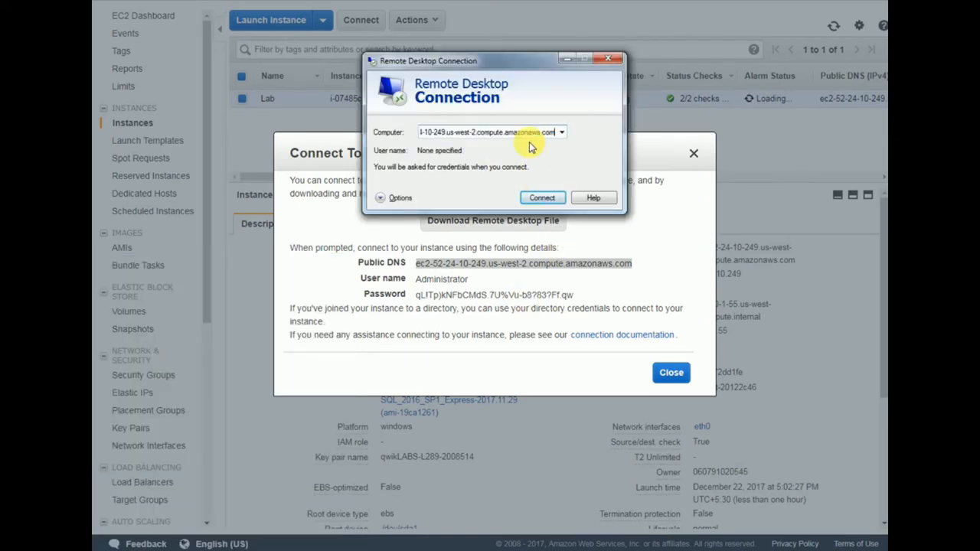
left_click(541, 199)
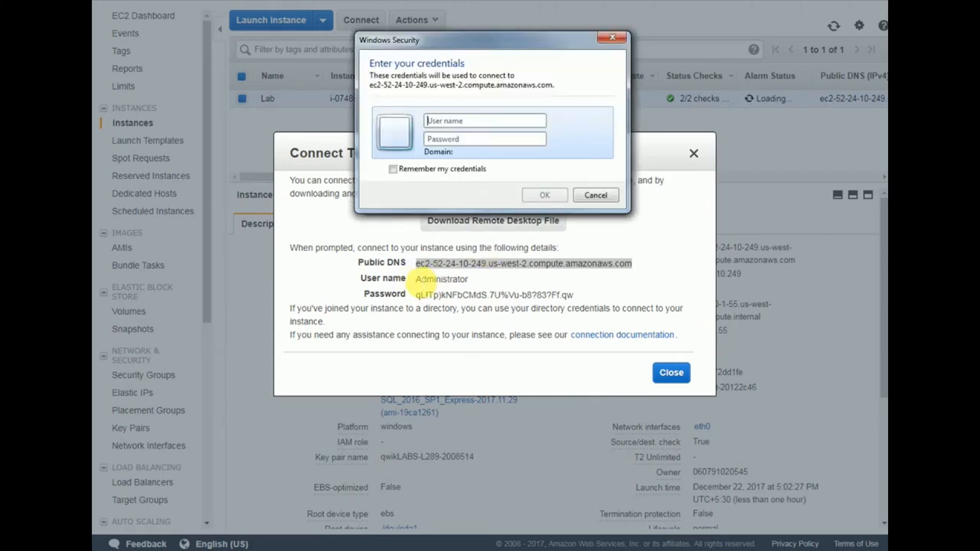
Step: Copy the user name Administrator from the instance's connection details into the remote desktop credentials
left_click_drag(416, 279, 464, 281)
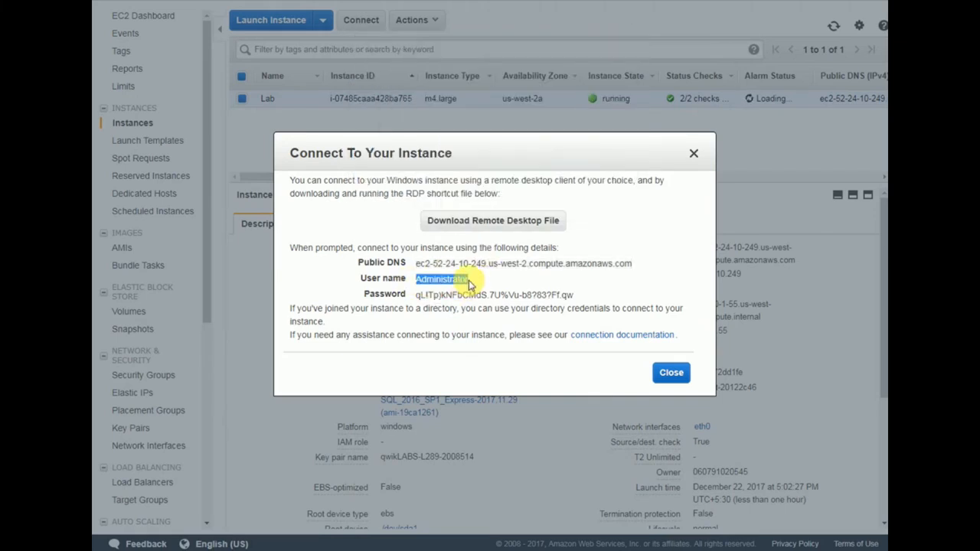
key("ctrl+c")
key("alt+Tab")
key("ctrl+v")
Step: Paste the decrypted administrator password, submit the credentials, and accept the untrusted certificate without being asked again for this computer
left_click_drag(417, 295, 576, 299)
key("ctrl+c")
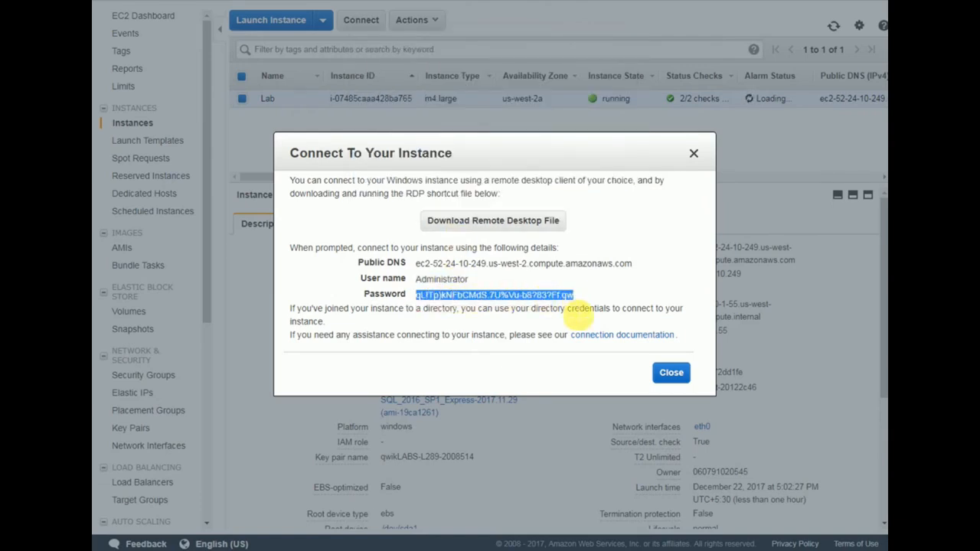
key("alt+Tab")
left_click(462, 140)
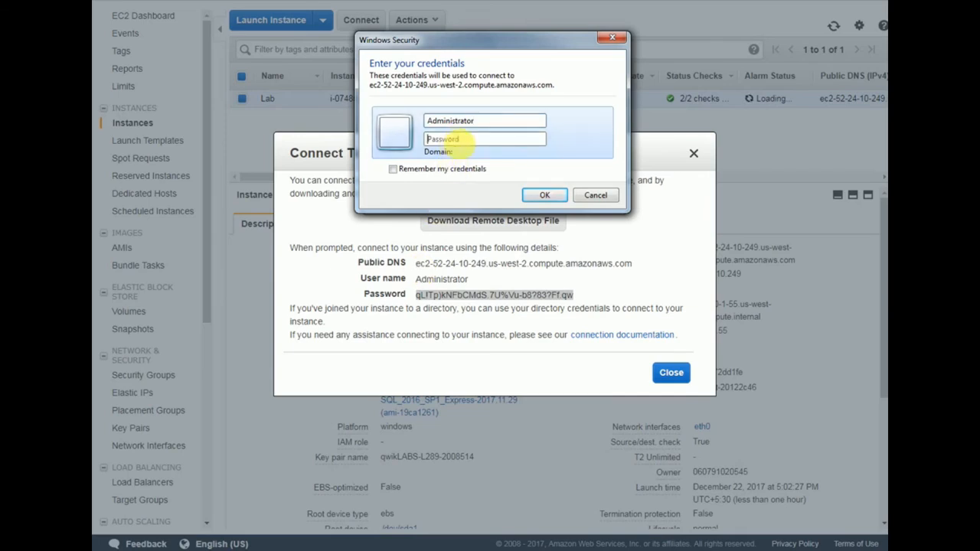
key("ctrl+v")
left_click(546, 196)
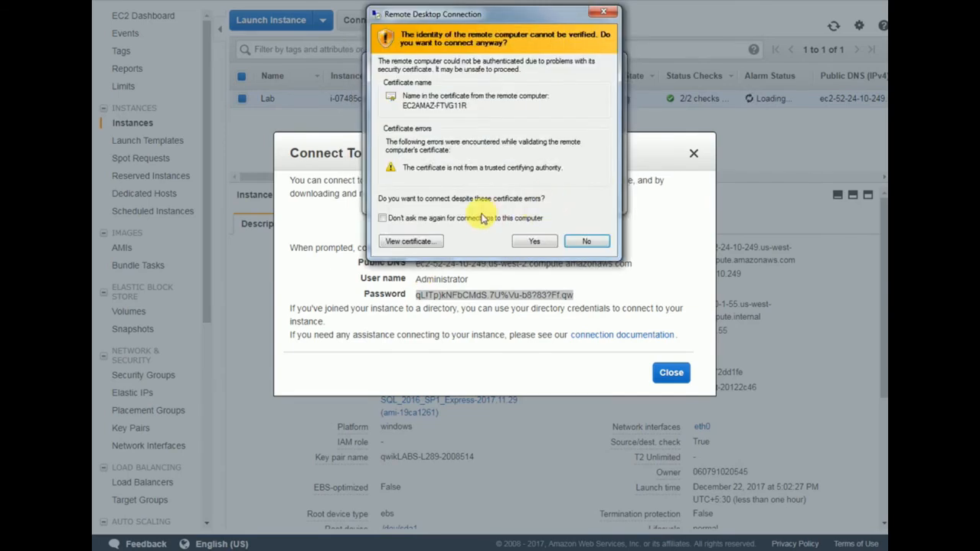
left_click(452, 221)
left_click(539, 242)
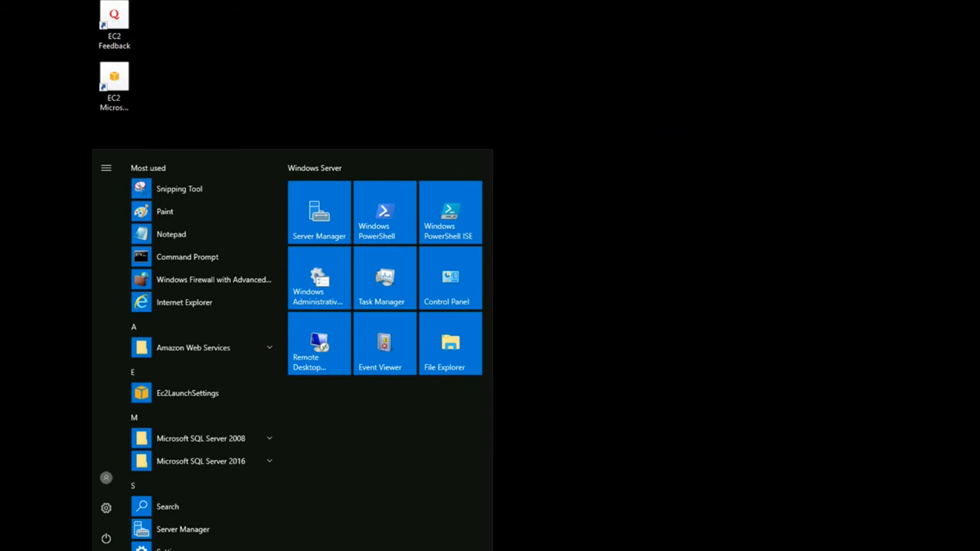
Step: Find ssms on the remote desktop and launch Microsoft SQL Server Management Studio
type("ss")
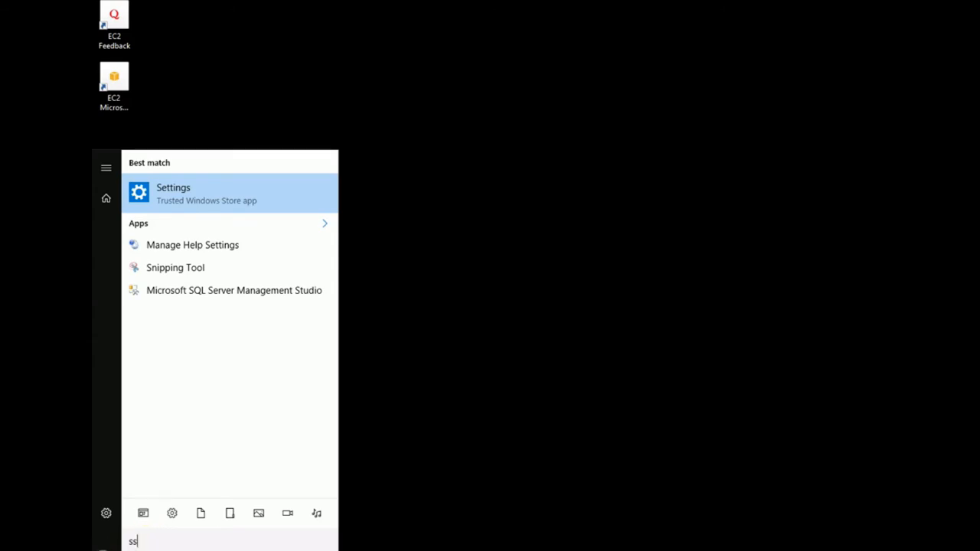
left_click(110, 550)
left_click(110, 550)
left_click(110, 550)
type("ssms")
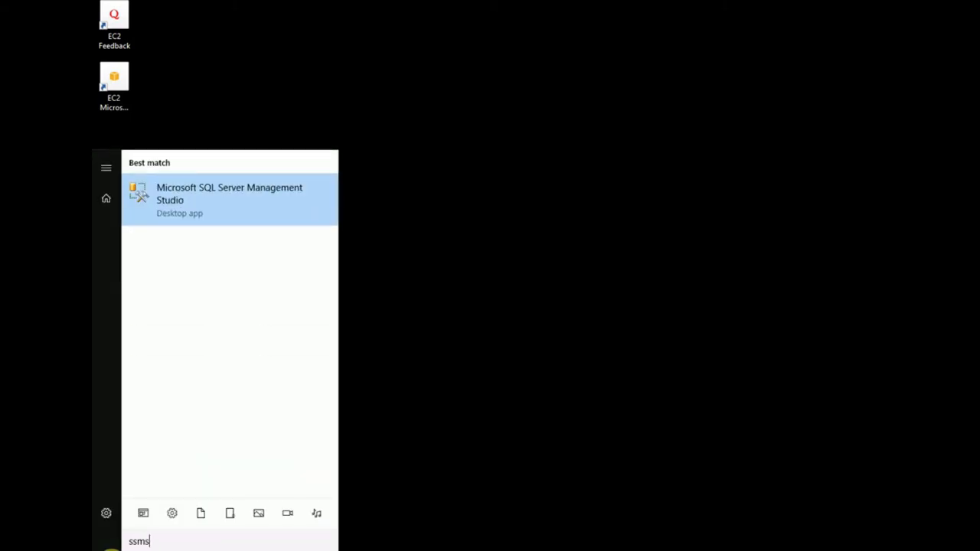
left_click(232, 194)
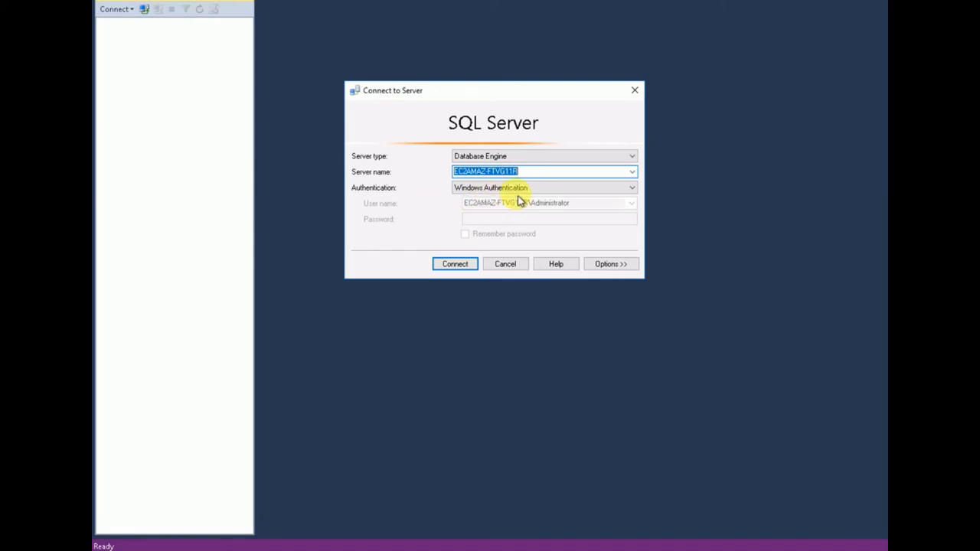
Step: Connect to the local server EC2AMAZ-FTVG11R with Windows Authentication and expand its databases
left_click(458, 269)
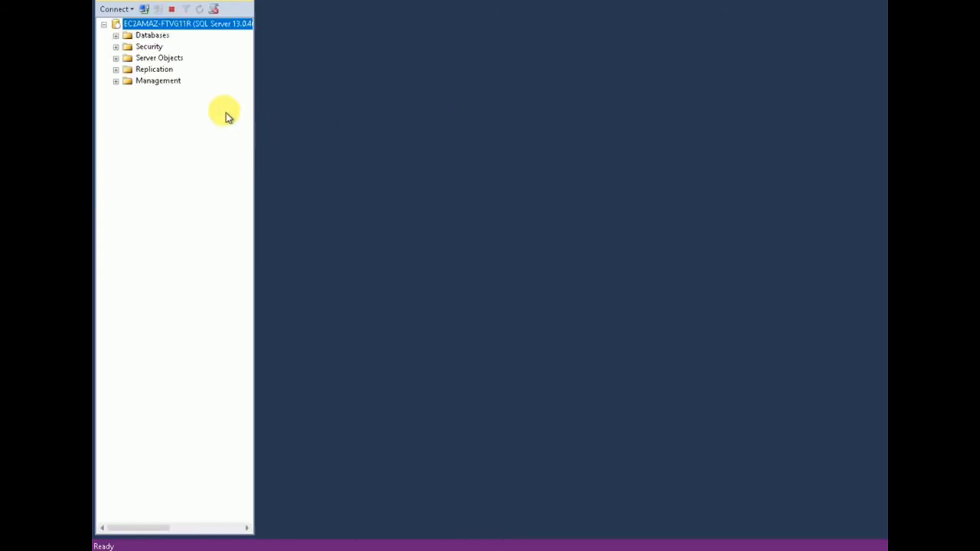
left_click(116, 37)
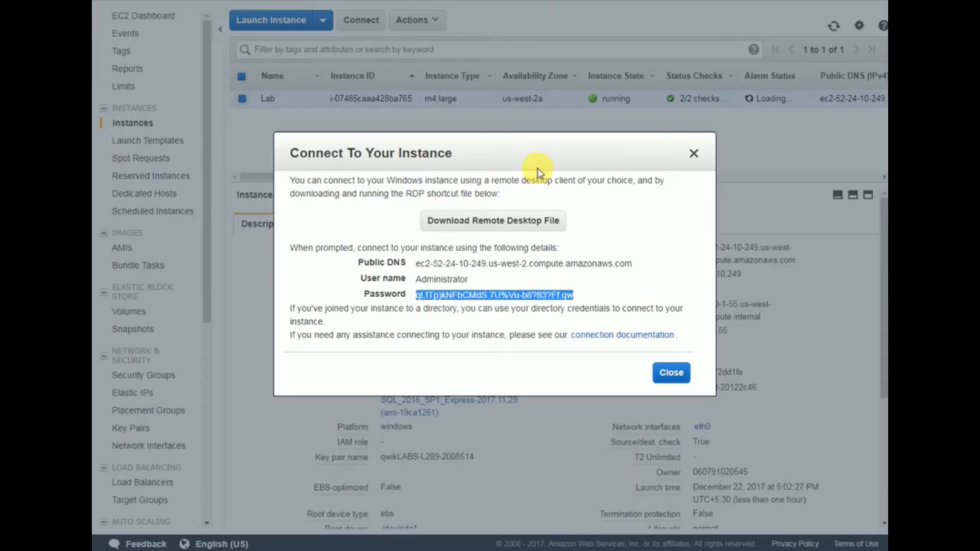
Step: Switch to the AWS console, close the EC2 connection details, and open the details of the RDS DB instance lab
left_click(669, 372)
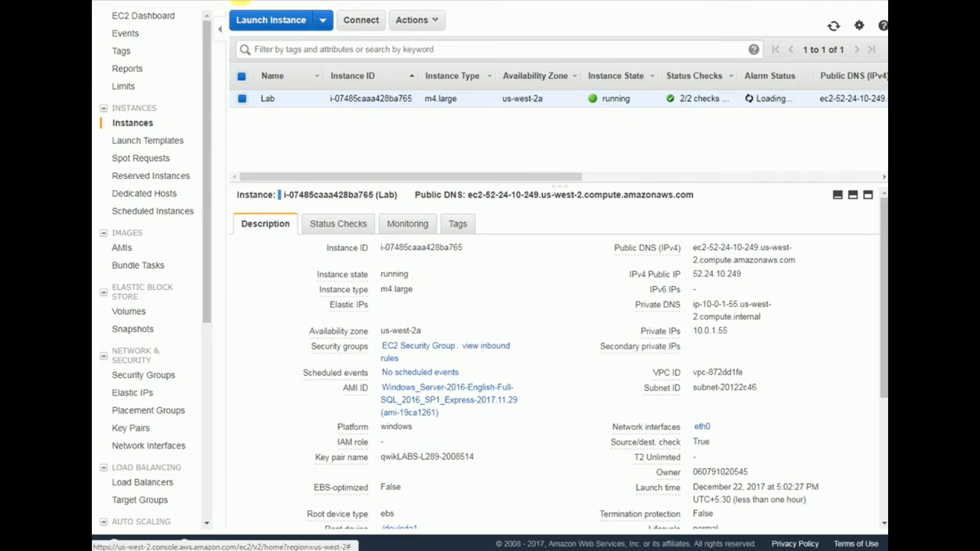
left_click(245, 2)
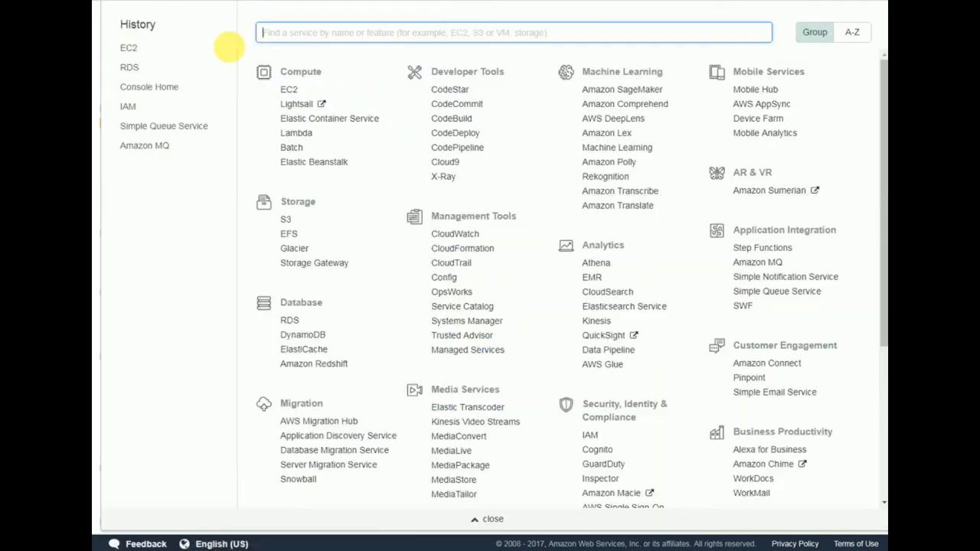
left_click(289, 322)
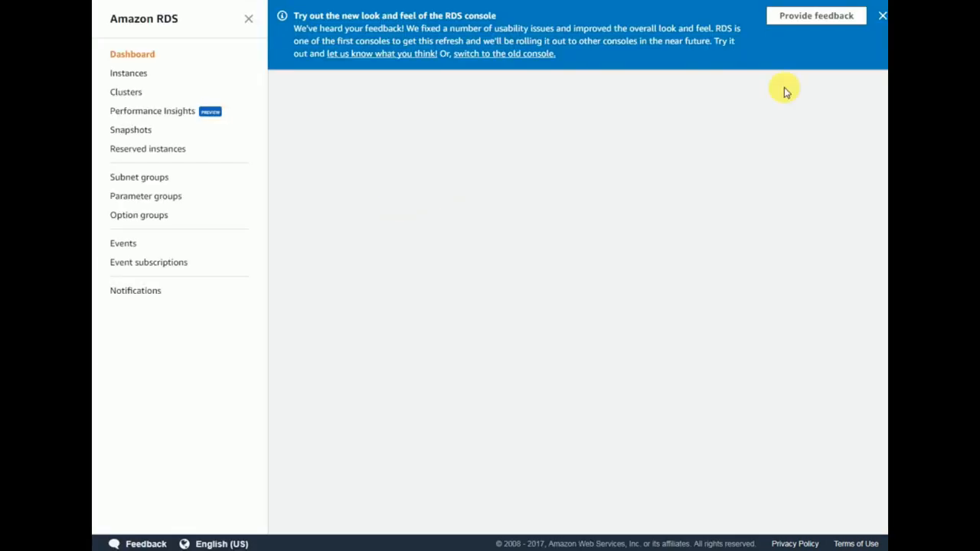
left_click(882, 16)
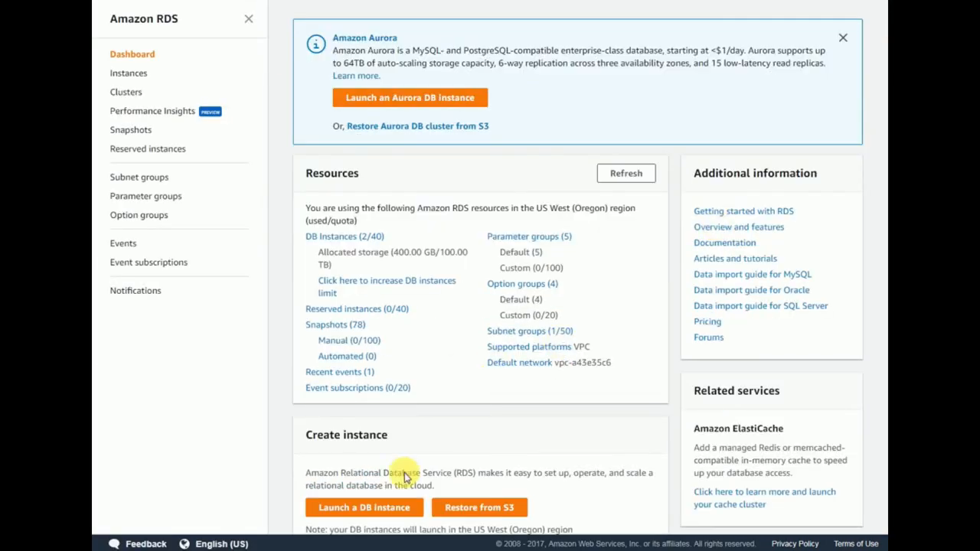
left_click(360, 242)
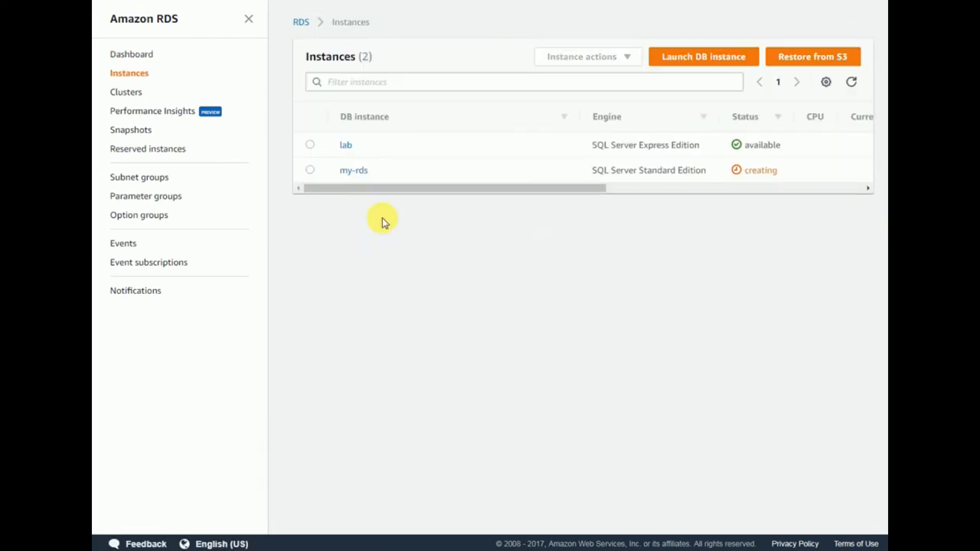
left_click(346, 146)
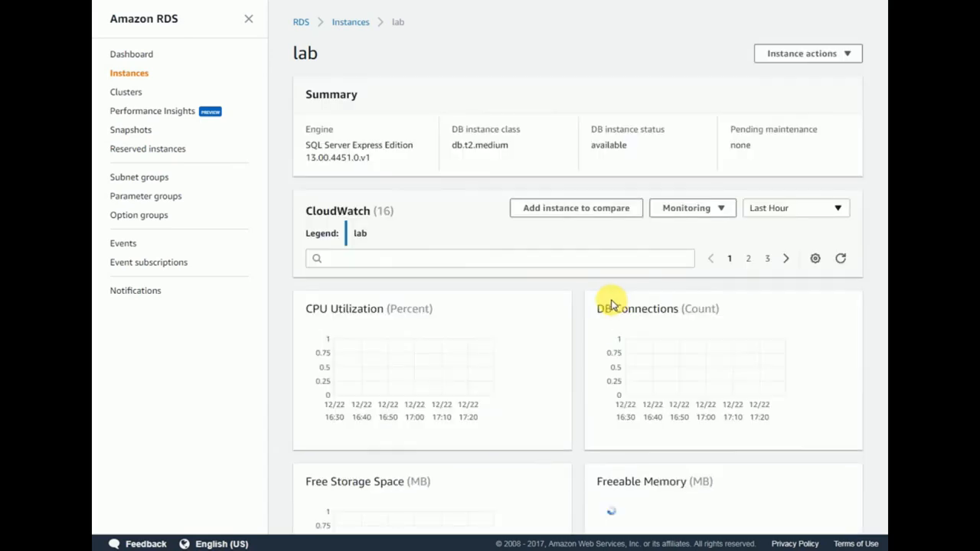
Step: Review the lab instance's connection and configuration details, and copy its endpoint lab.cbt2utd0nby7.us-west-2.rds.amazonaws.com
scroll(612, 307, "down", 8)
scroll(522, 348, "down", 2)
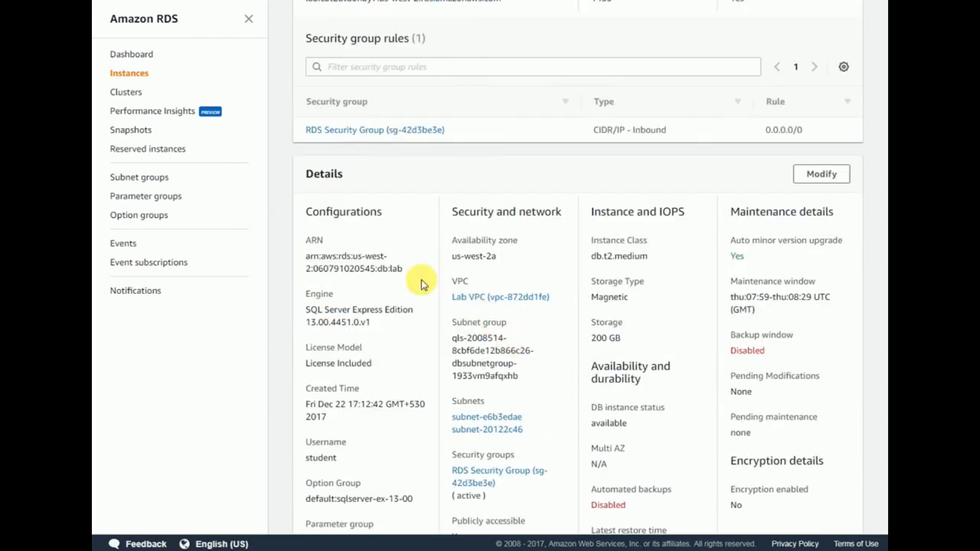
scroll(406, 242, "up", 2)
scroll(406, 241, "down", 5)
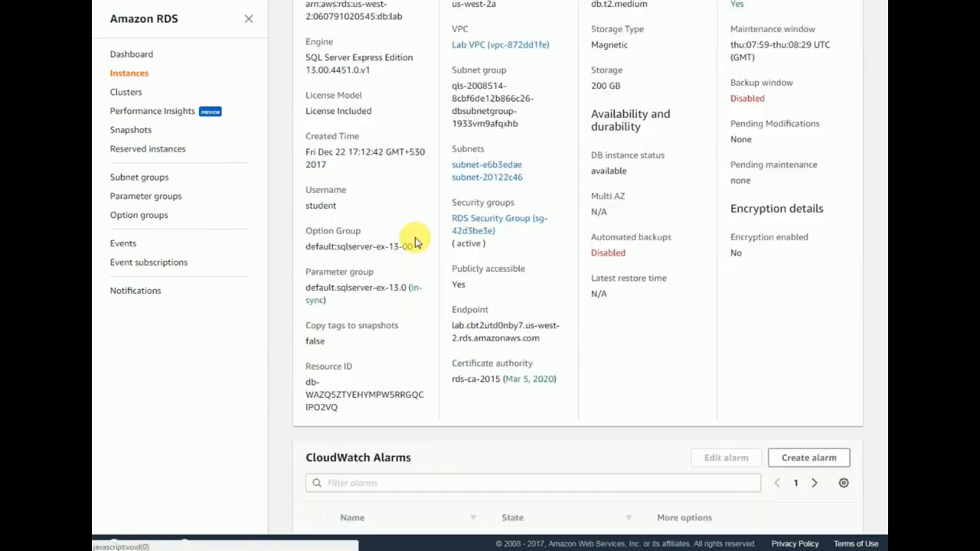
scroll(413, 252, "down", 4)
scroll(411, 262, "up", 9)
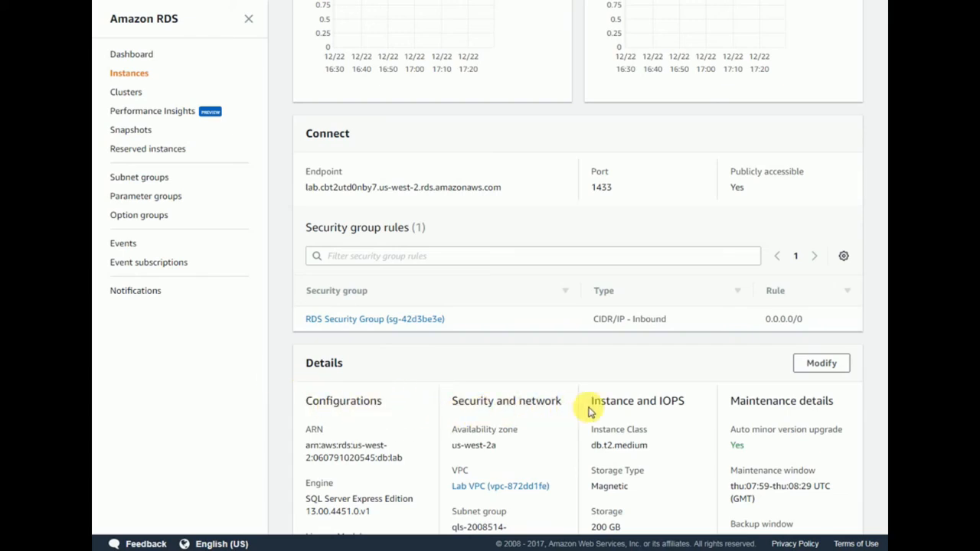
scroll(761, 443, "down", 3)
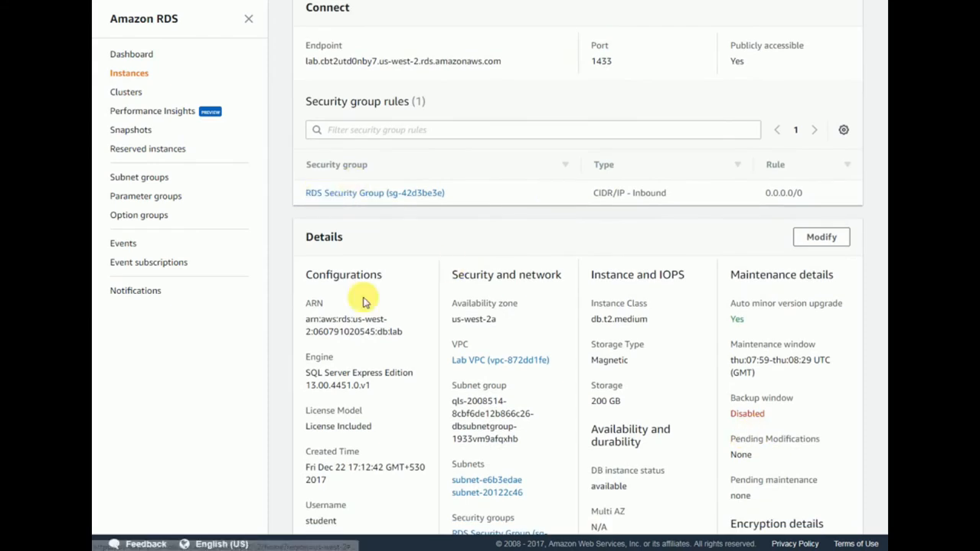
scroll(321, 111, "up", 2)
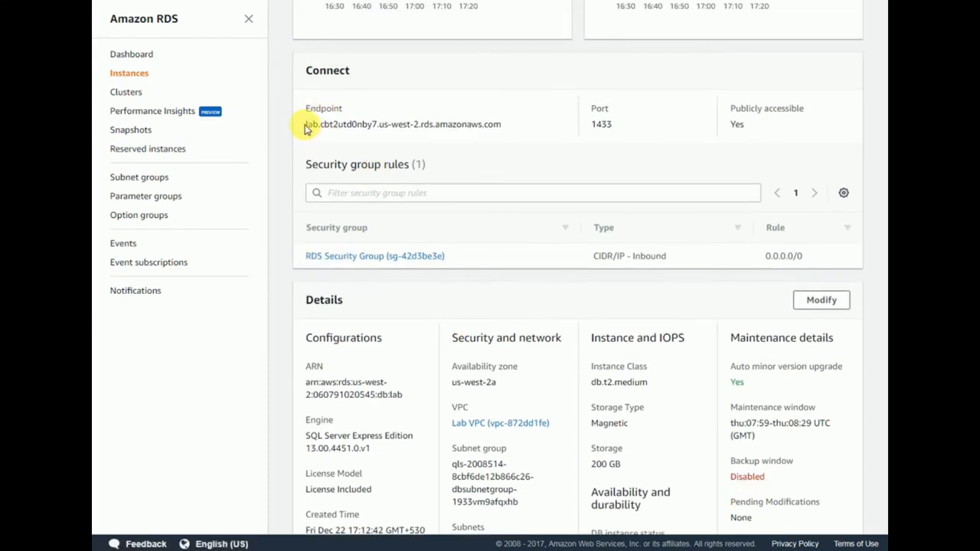
left_click_drag(308, 125, 505, 126)
key("ctrl+c")
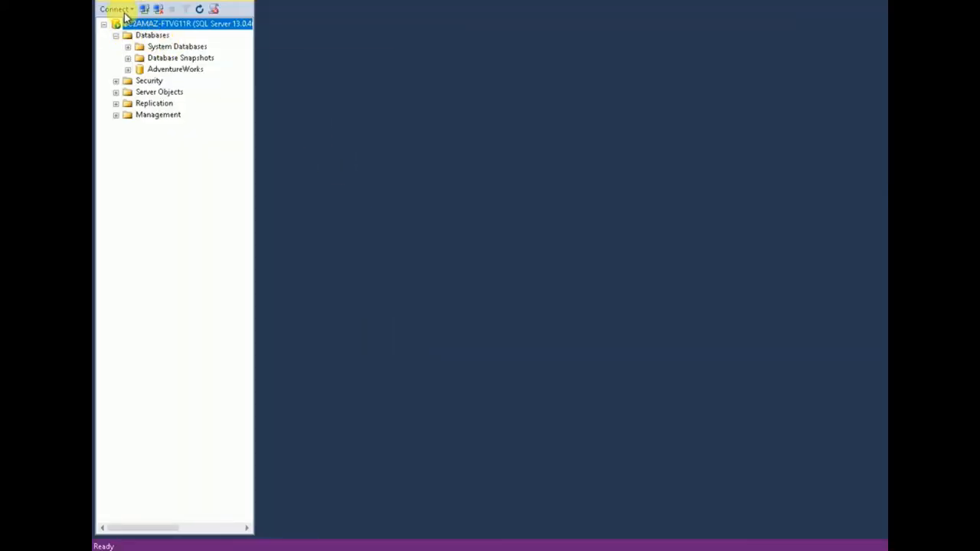
Step: In SQL Server Management Studio, connect to the Database Engine at the copied lab endpoint using SQL Server Authentication, login student and the account password
left_click(123, 9)
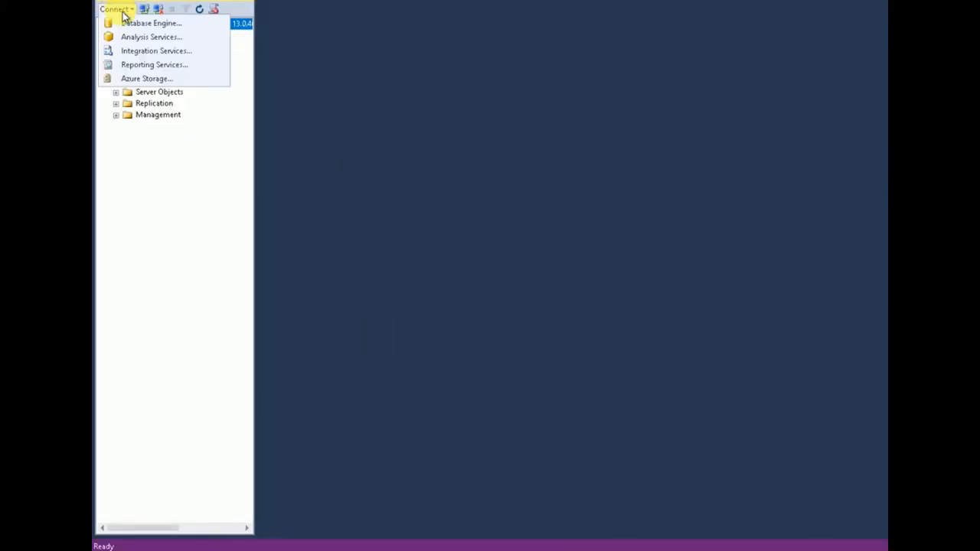
left_click(135, 23)
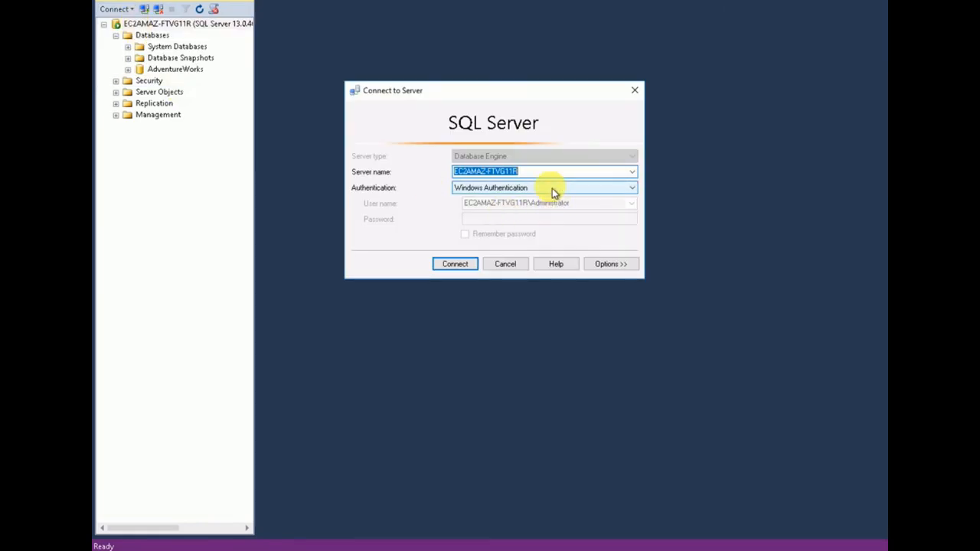
key("ctrl+v")
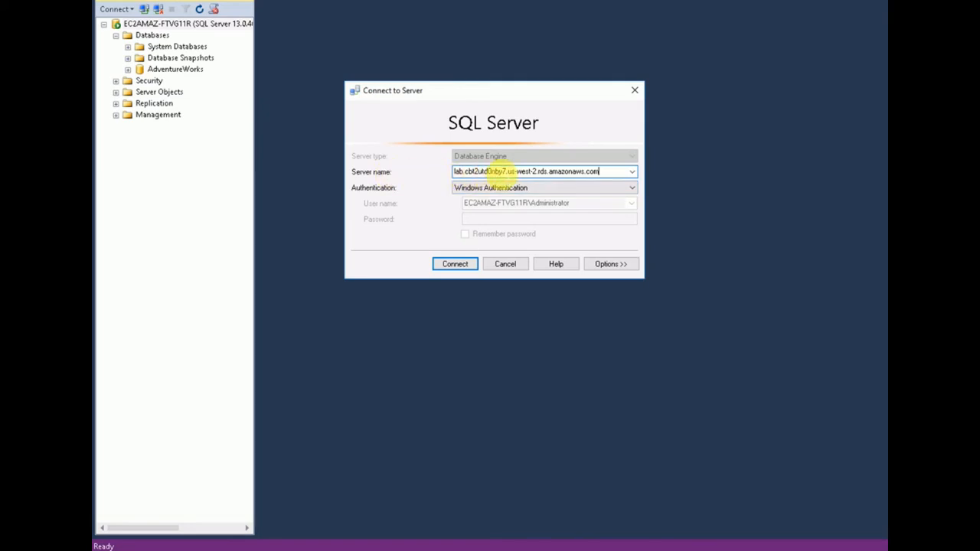
left_click(495, 188)
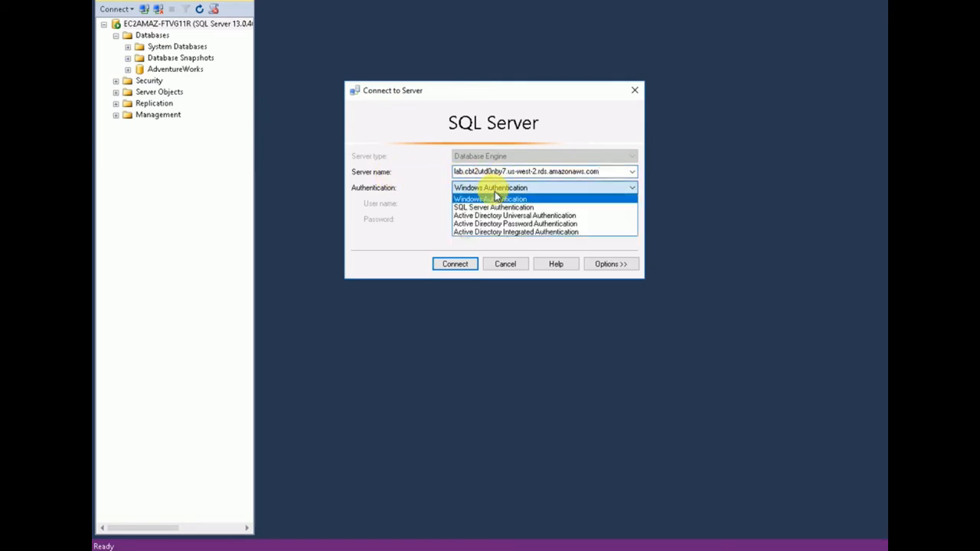
left_click(490, 207)
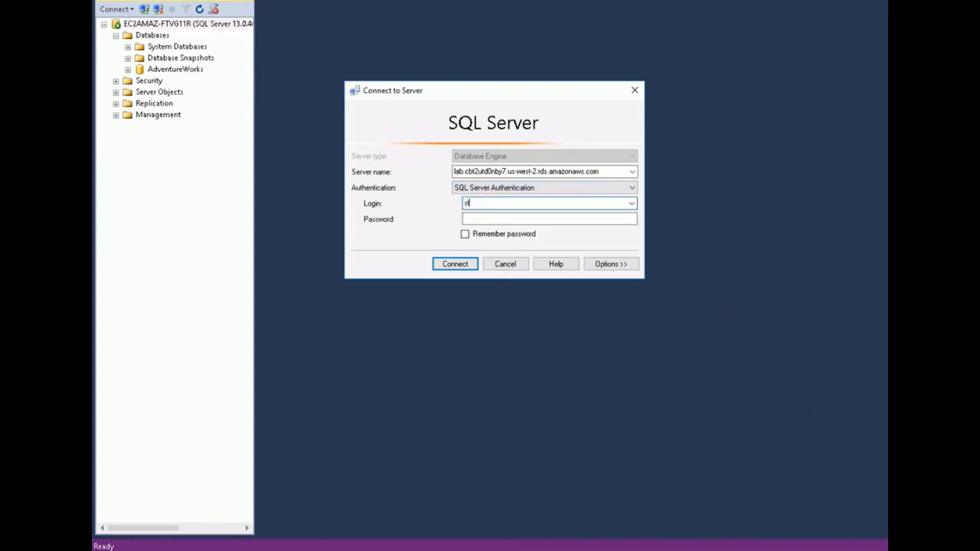
key("Tab")
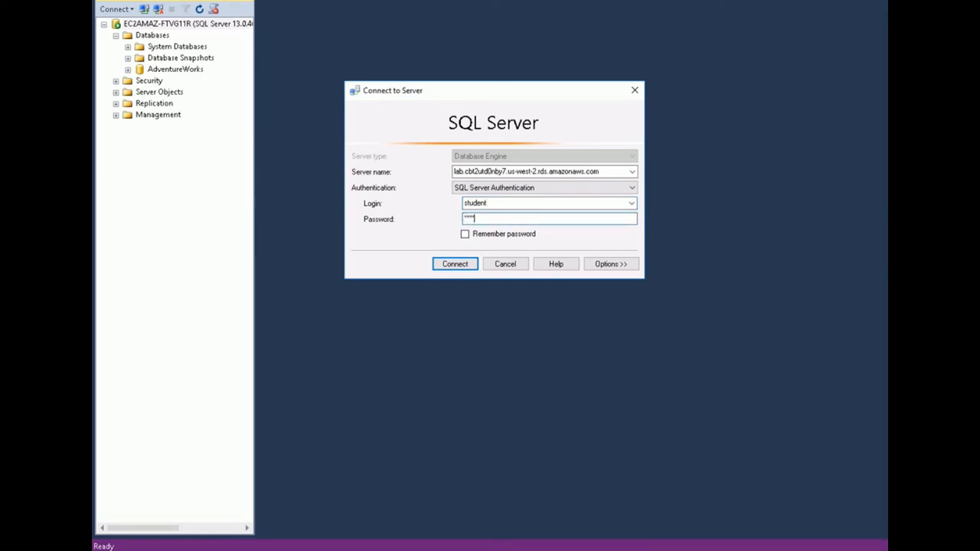
type("********")
left_click(455, 264)
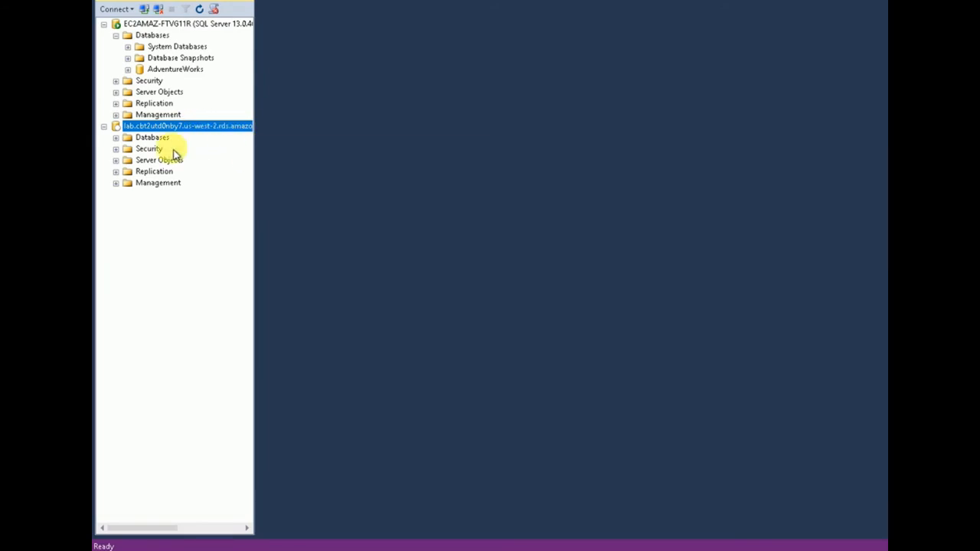
Step: Create a new database named Adventure on the lab RDS server, keeping the default owner and file settings
left_click(116, 139)
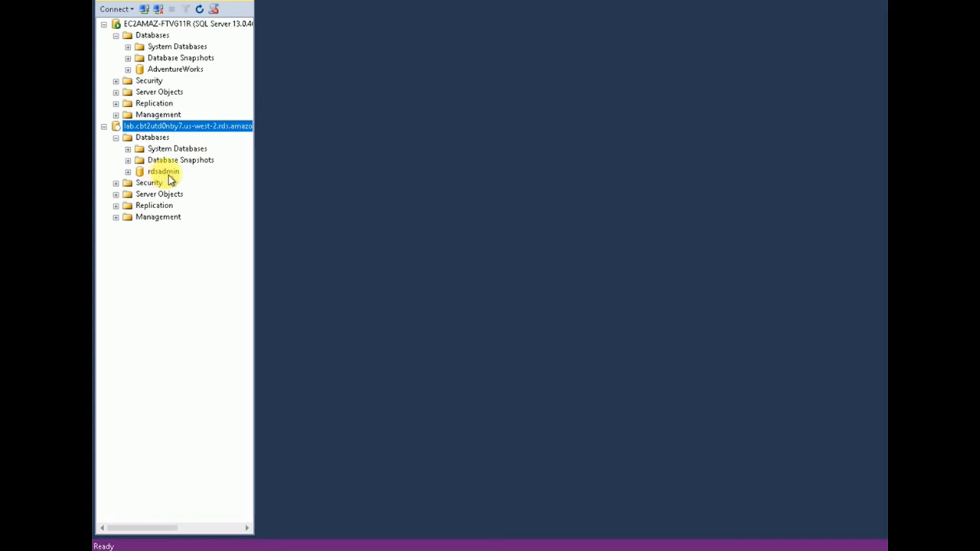
left_click(151, 139)
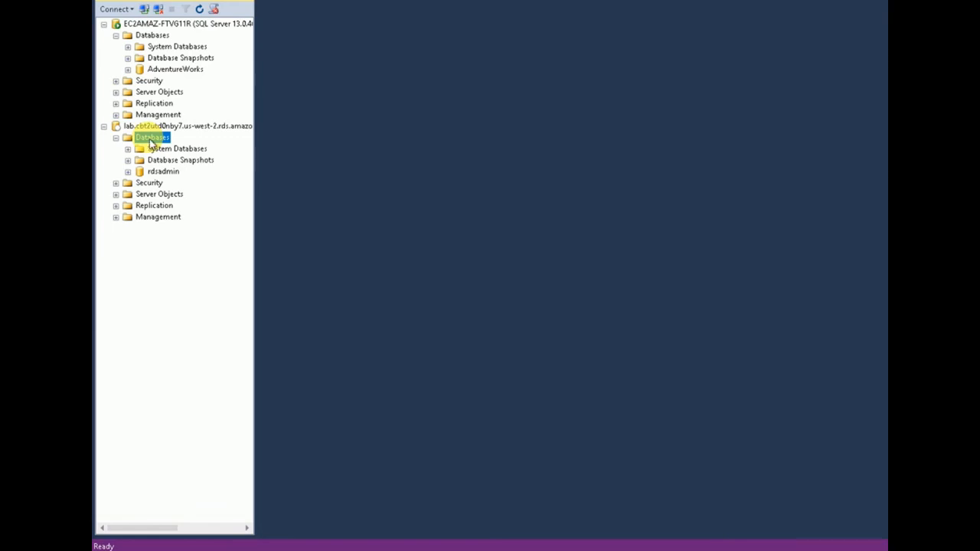
right_click(151, 143)
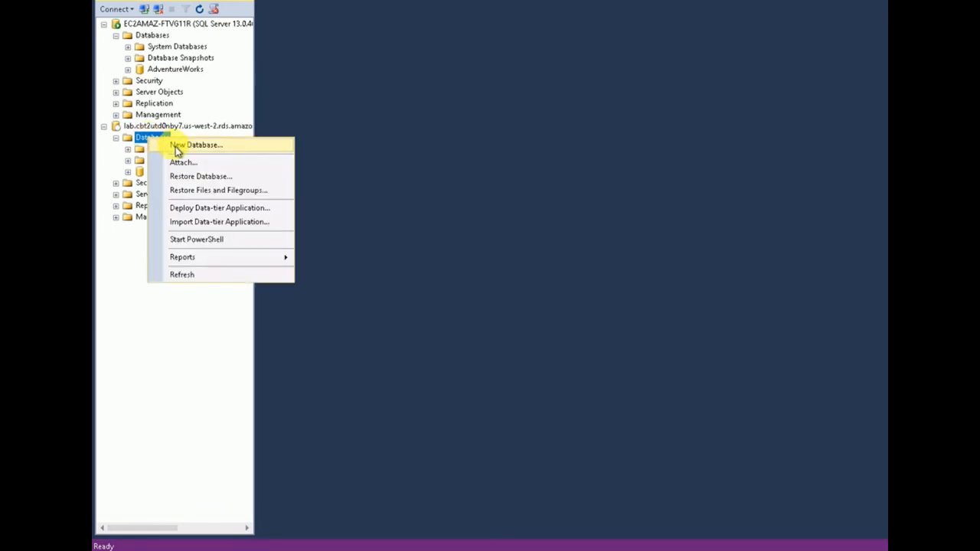
left_click(176, 147)
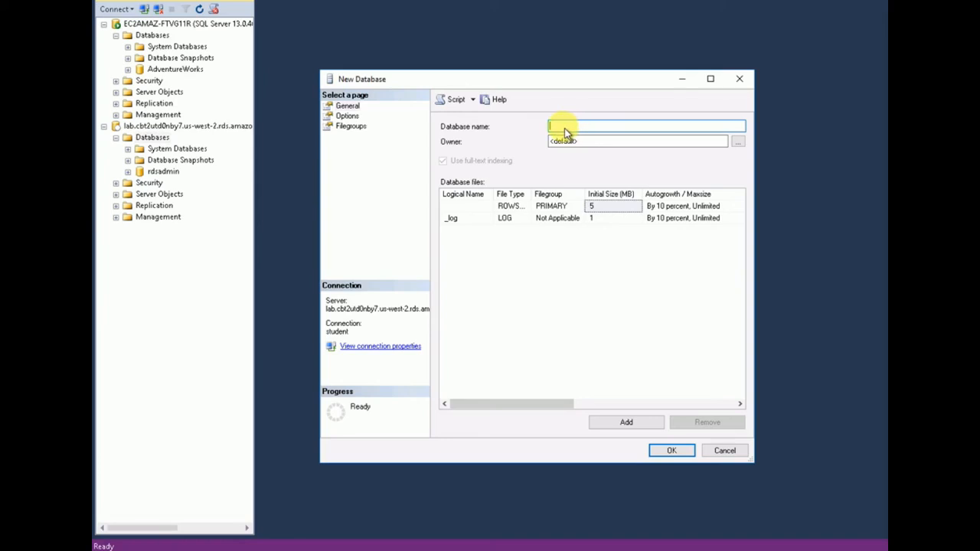
type("Adventure")
left_click(672, 451)
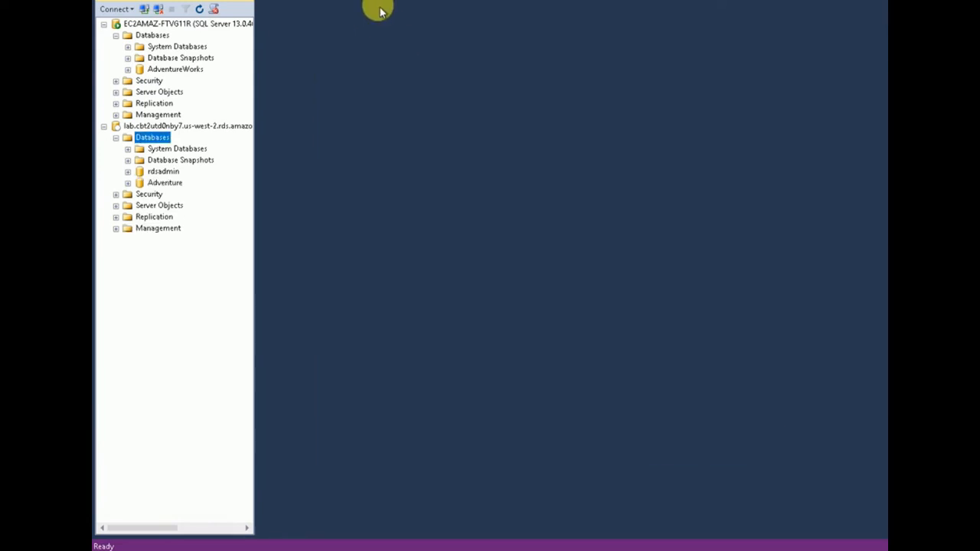
Step: Examine the tables of the Adventure database on RDS and of the local AdventureWorks database, closing the leftover New Database dialog
left_click(128, 183)
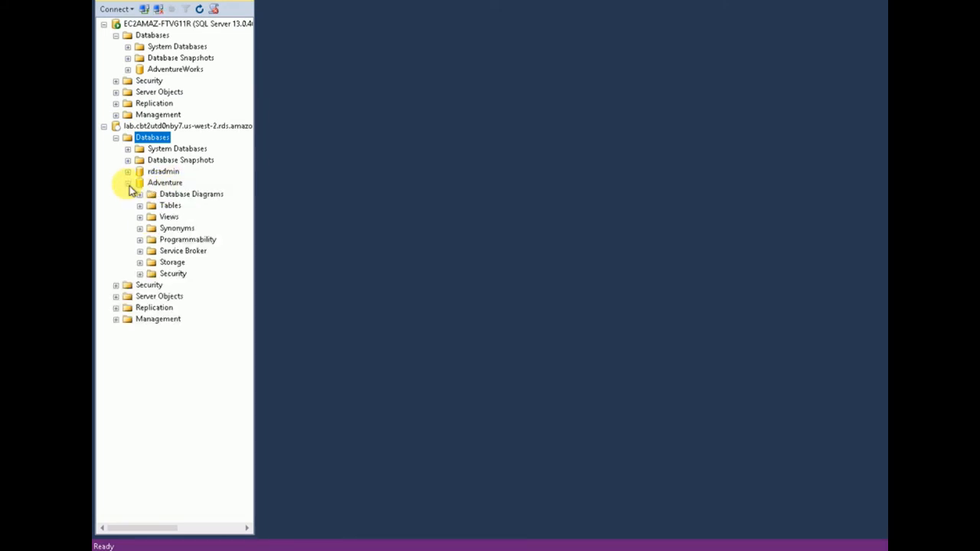
left_click(140, 206)
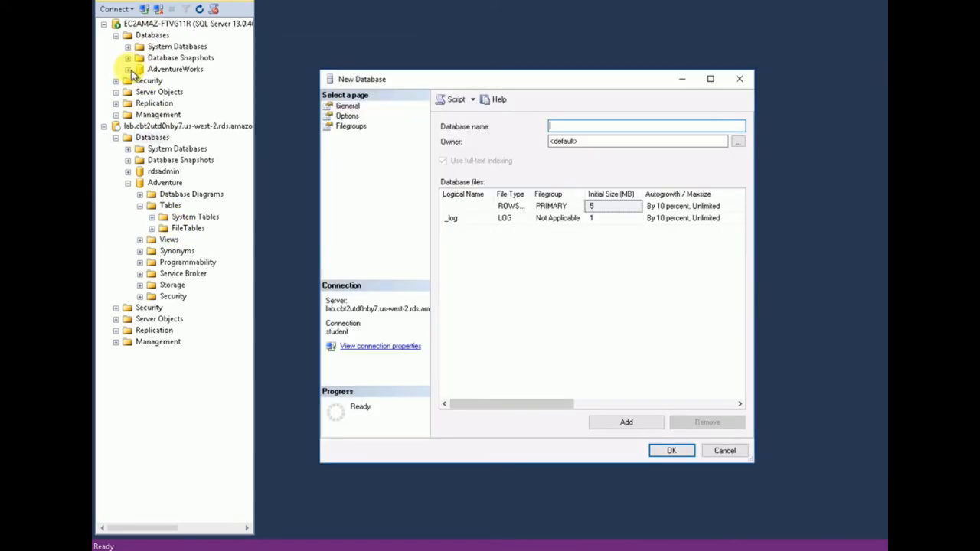
left_click(741, 86)
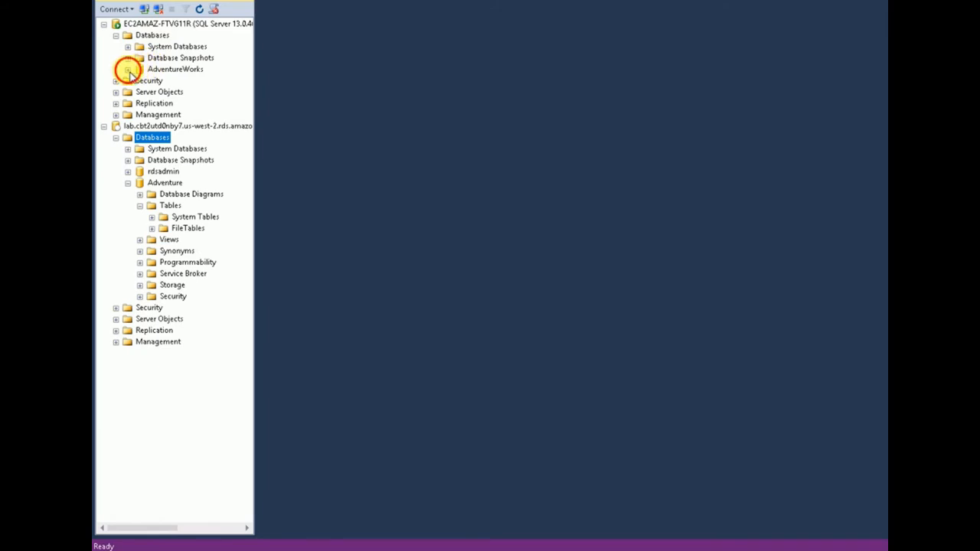
left_click(128, 69)
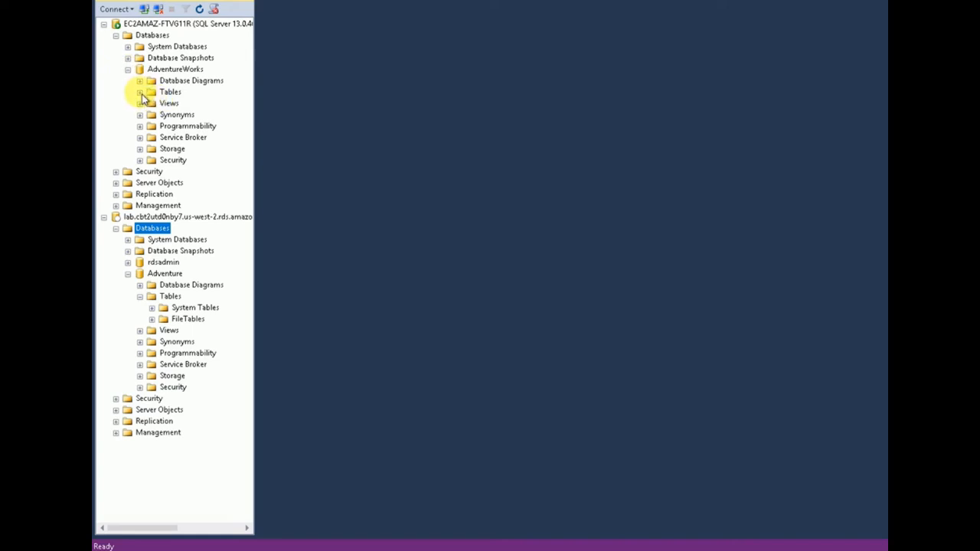
left_click(140, 93)
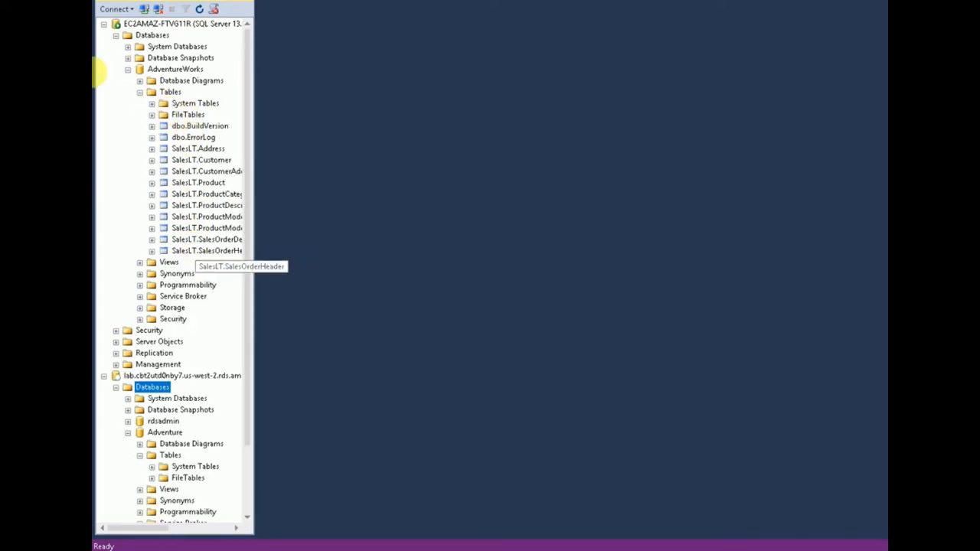
left_click(128, 70)
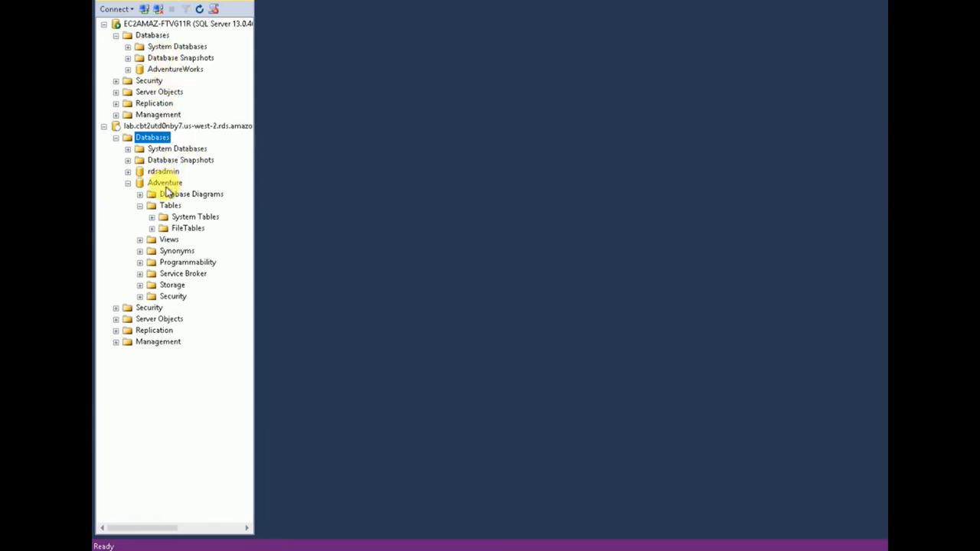
Step: Start the SQL Server export data wizard for the local AdventureWorks database and go past its welcome page
left_click(162, 75)
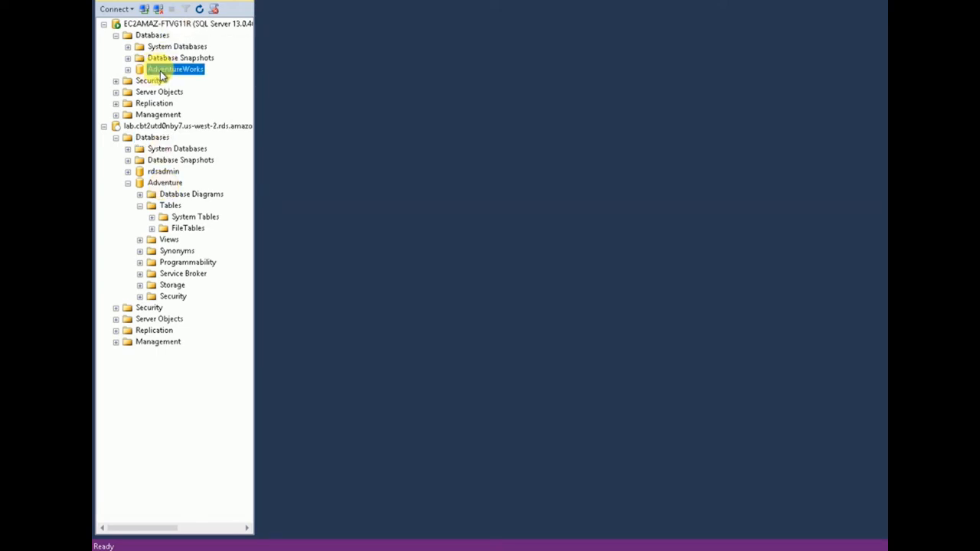
right_click(163, 71)
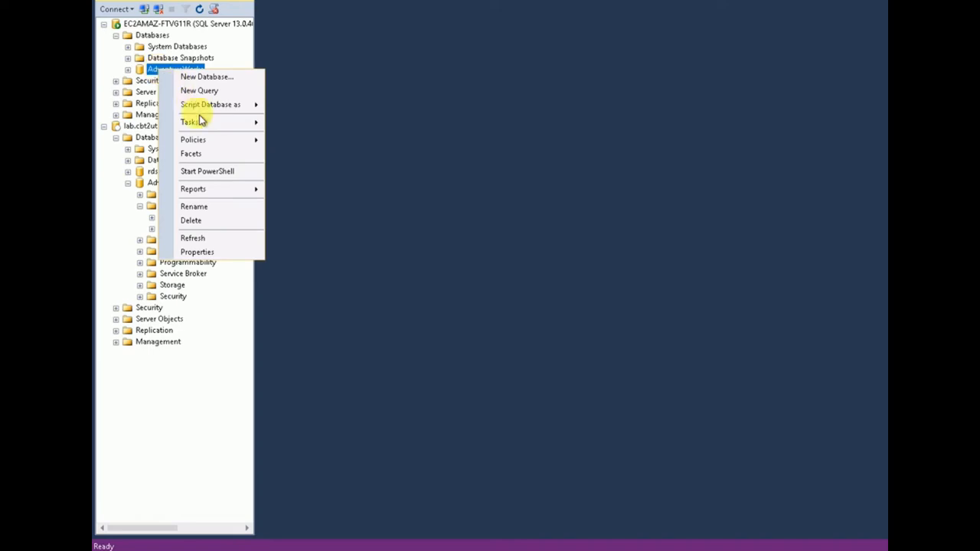
mouse_move(196, 130)
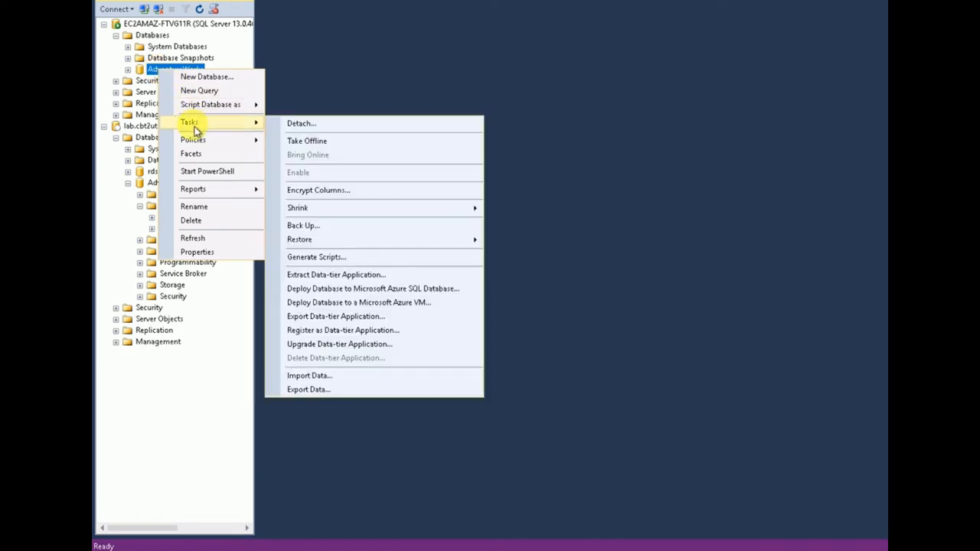
left_click(309, 391)
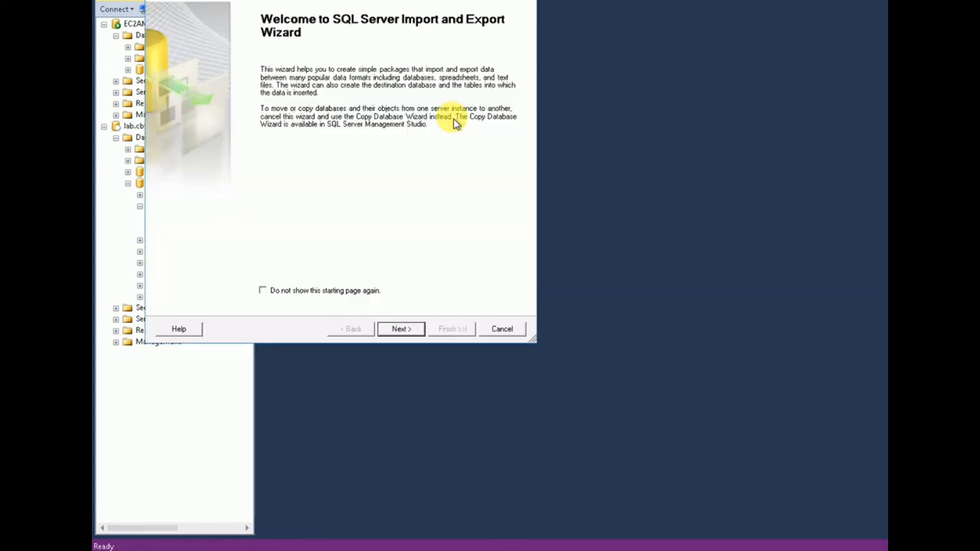
left_click(402, 330)
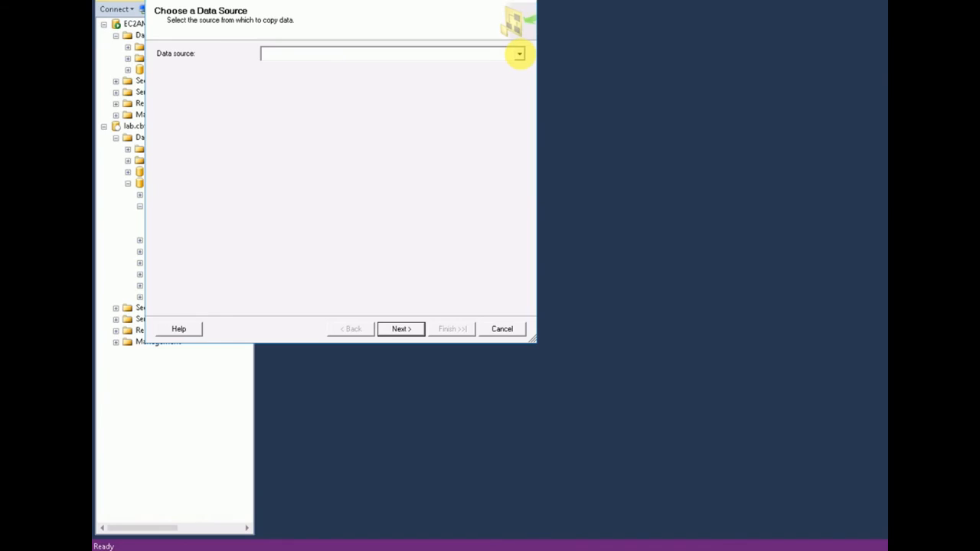
Step: Set the export source to SQL Server Native Client 11.0, keeping the local server, Windows Authentication and the AdventureWorks database
left_click(520, 54)
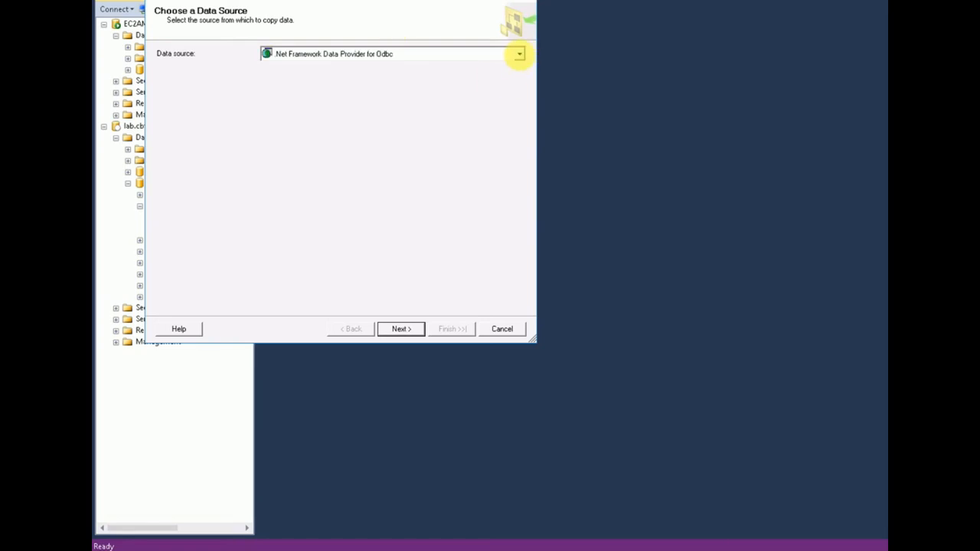
left_click(520, 55)
left_click(520, 54)
left_click(520, 55)
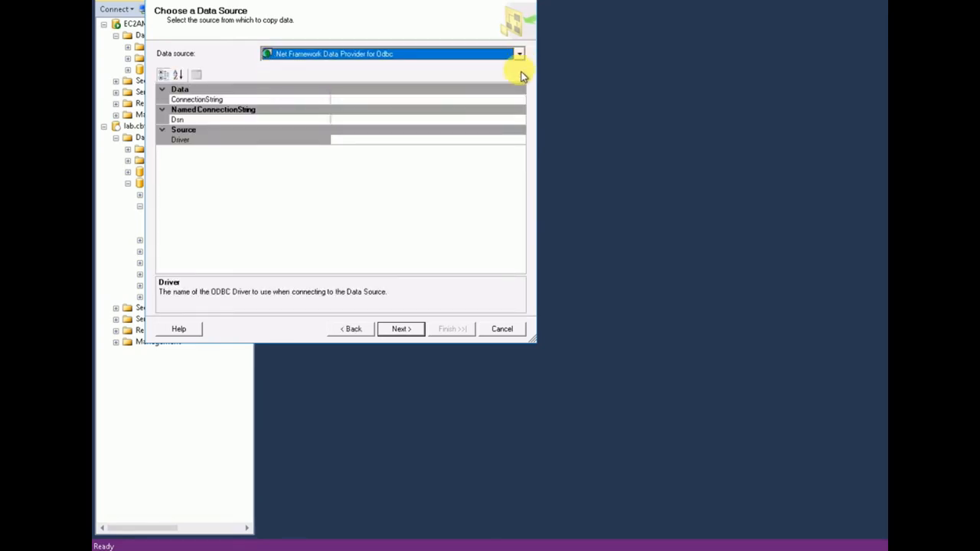
left_click(520, 55)
left_click_drag(523, 146, 520, 156)
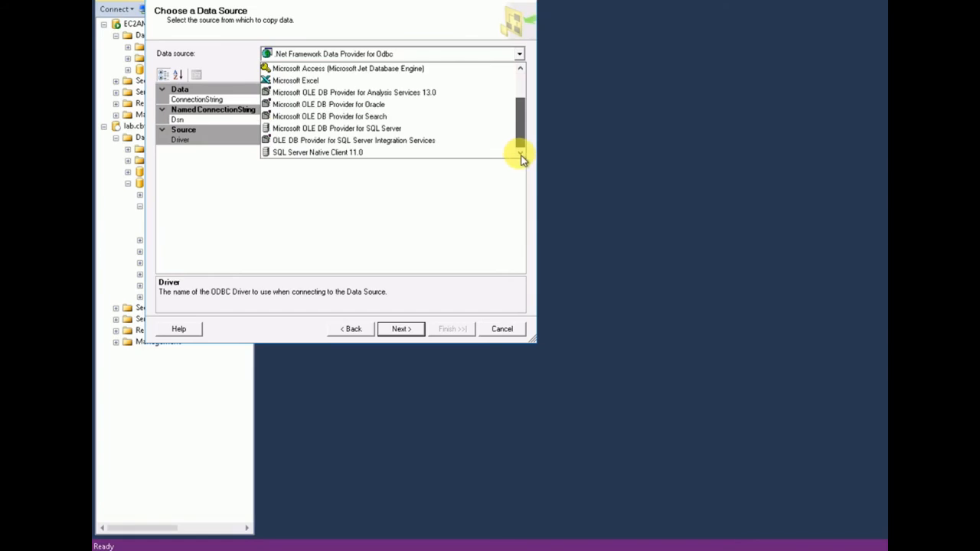
left_click(339, 154)
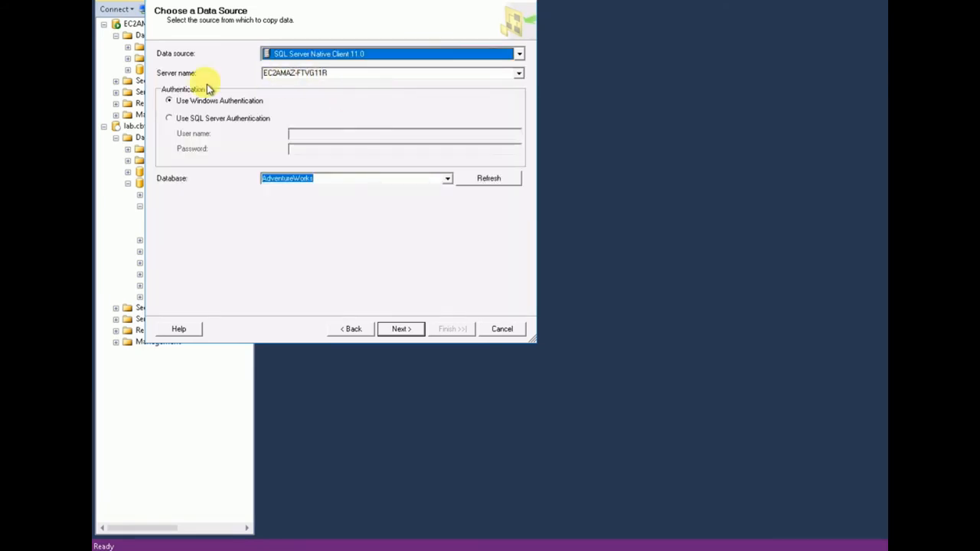
left_click_drag(261, 2, 390, 83)
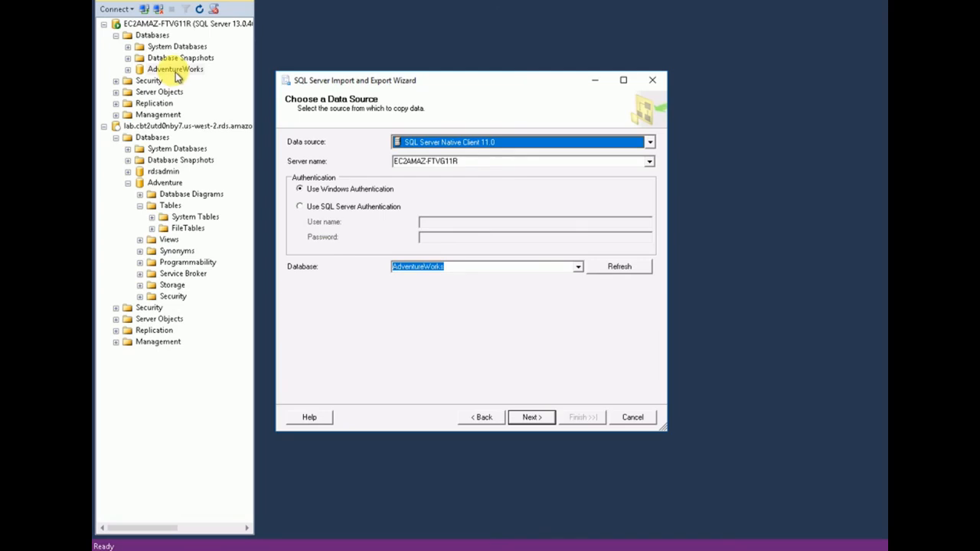
left_click(532, 417)
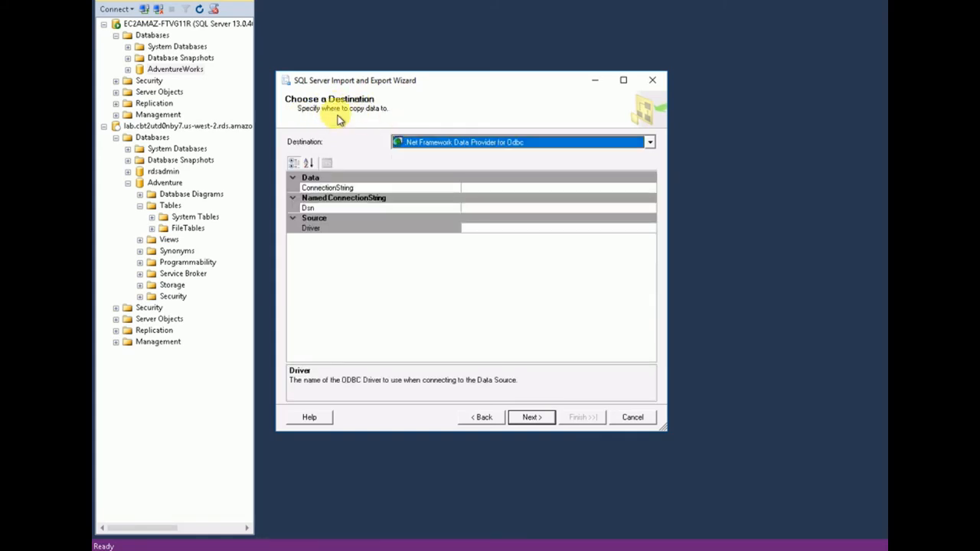
Step: Set the export destination to SQL Server Native Client 11.0 on server lab.cbt2utd0nby7.us-west-2.rds.amazonaws.com
left_click(505, 145)
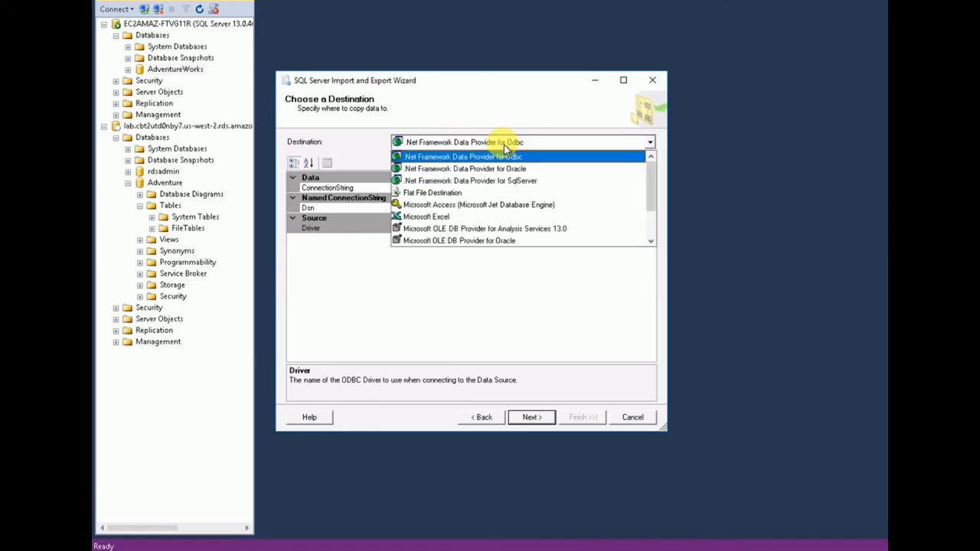
left_click(652, 227)
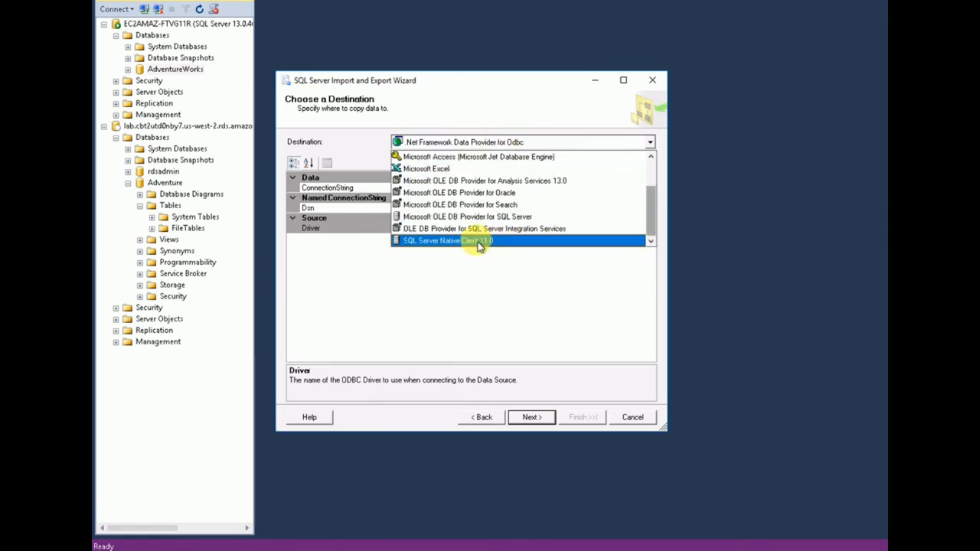
left_click(512, 244)
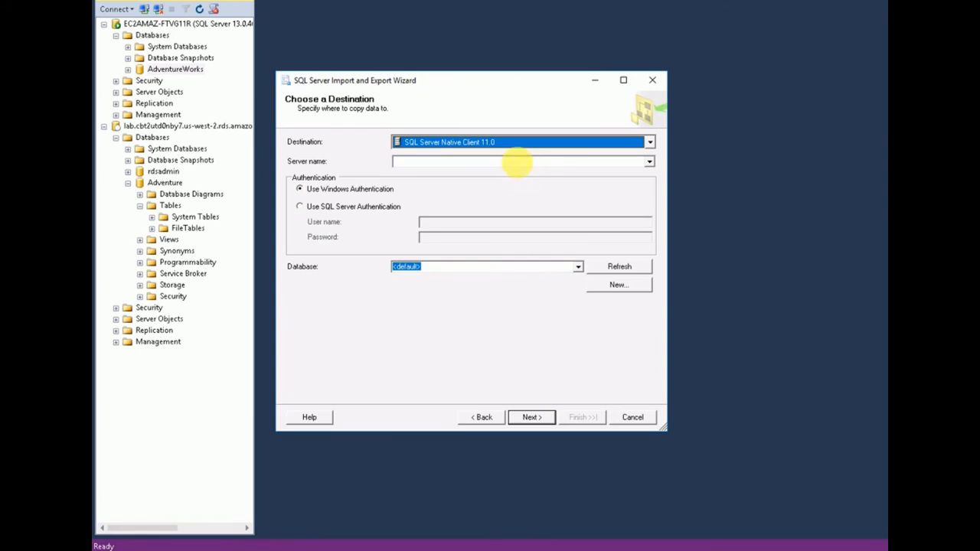
left_click(518, 161)
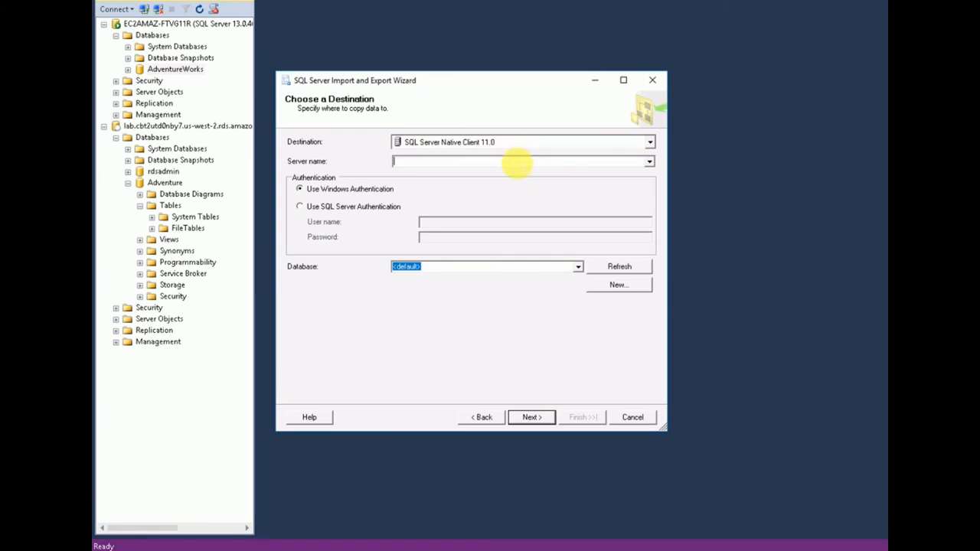
type("lab.cbt2utd0nby7.us-west-2.rds.amazonaws.com")
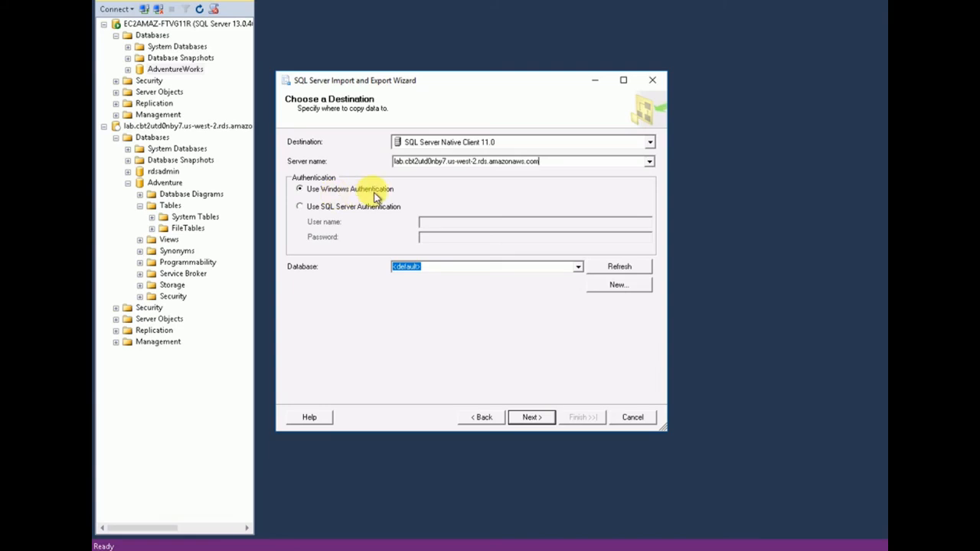
Step: Use SQL Server Authentication for the destination with user name student and the account password, and choose the Adventure database
left_click(300, 208)
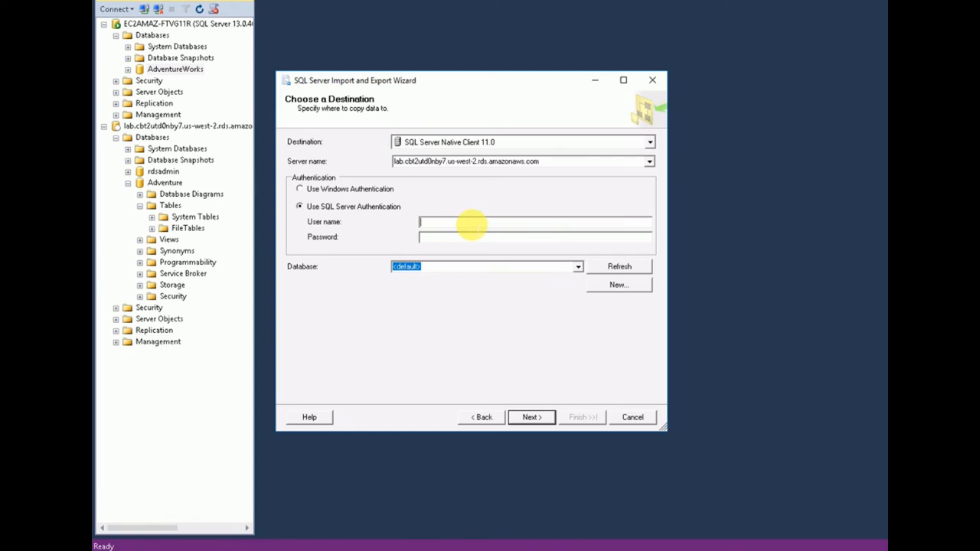
type("a")
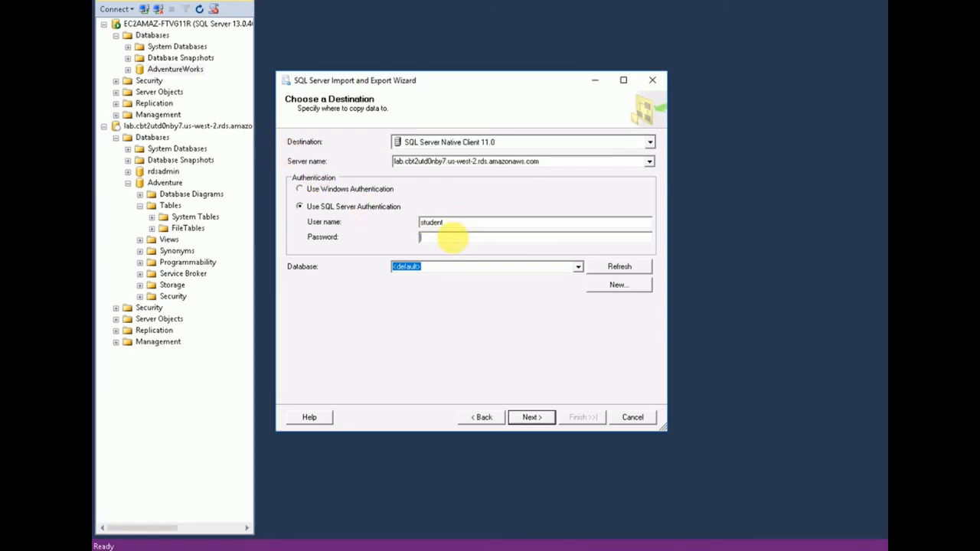
type("*")
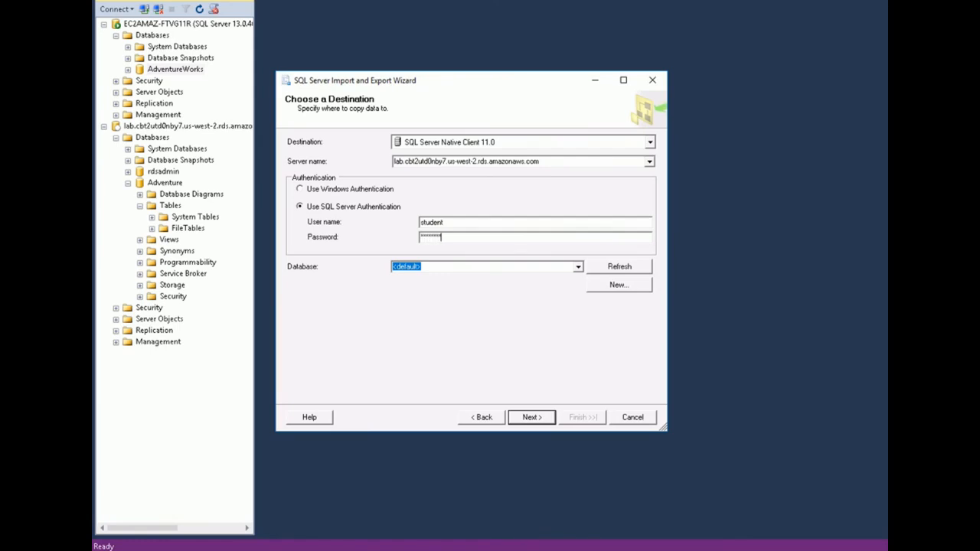
left_click(580, 269)
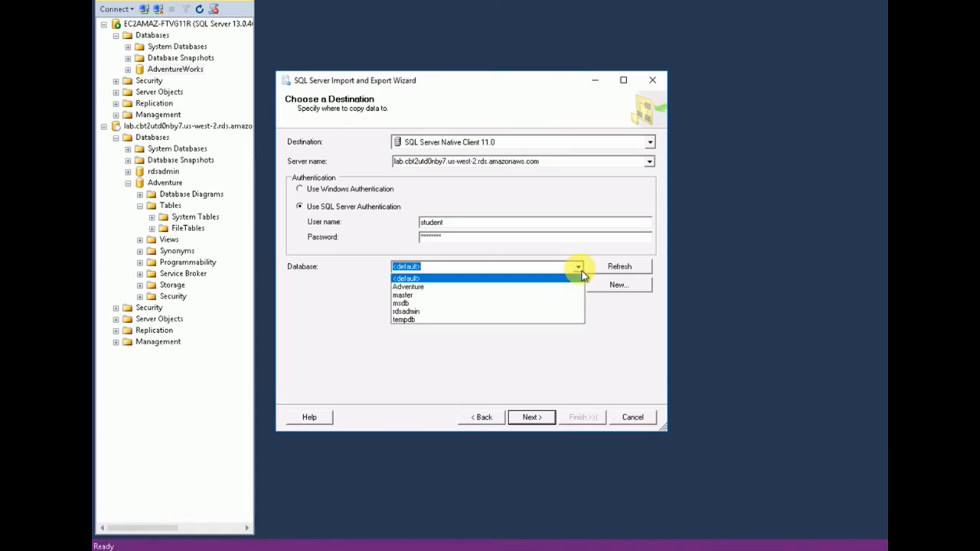
left_click(416, 289)
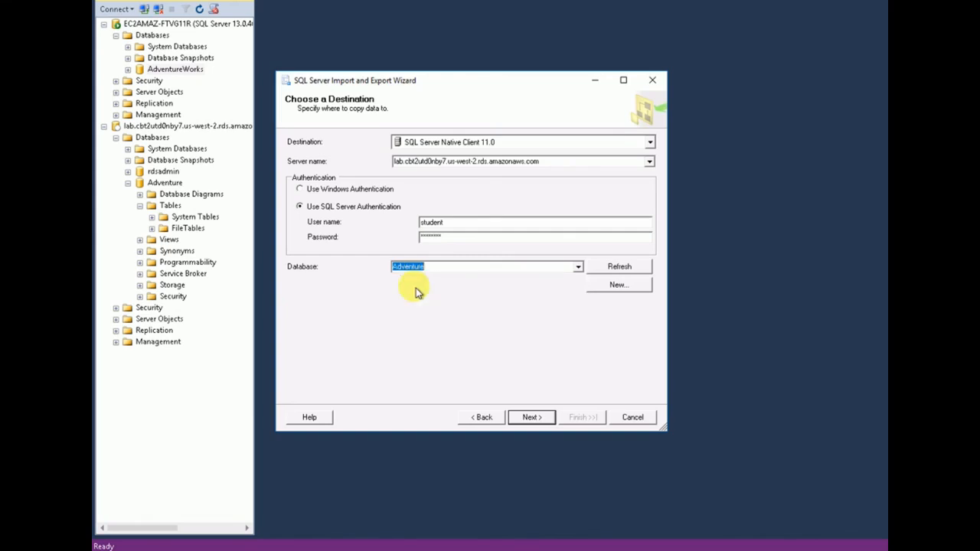
left_click(529, 420)
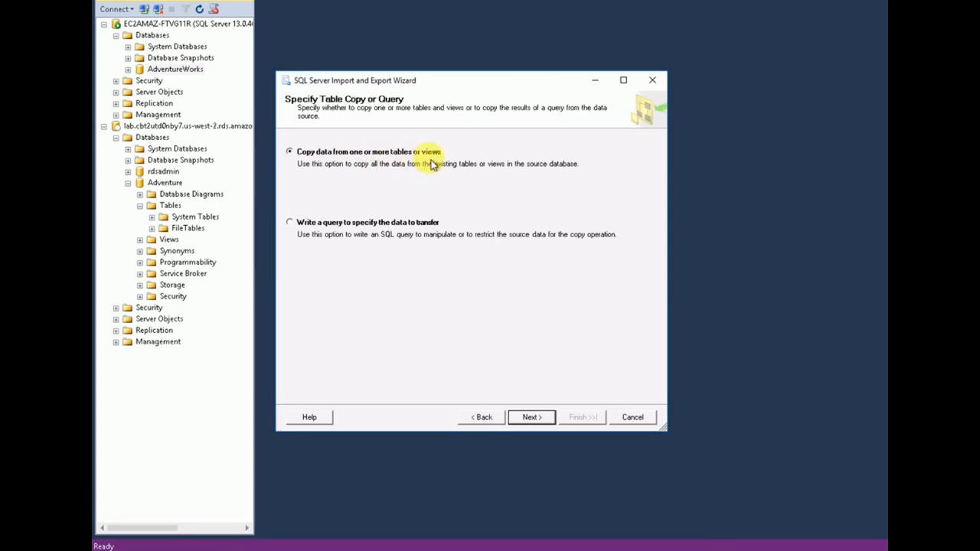
Step: Choose to copy data from tables or views and select all source tables and views, leaving the transfer settings at their defaults
left_click(533, 419)
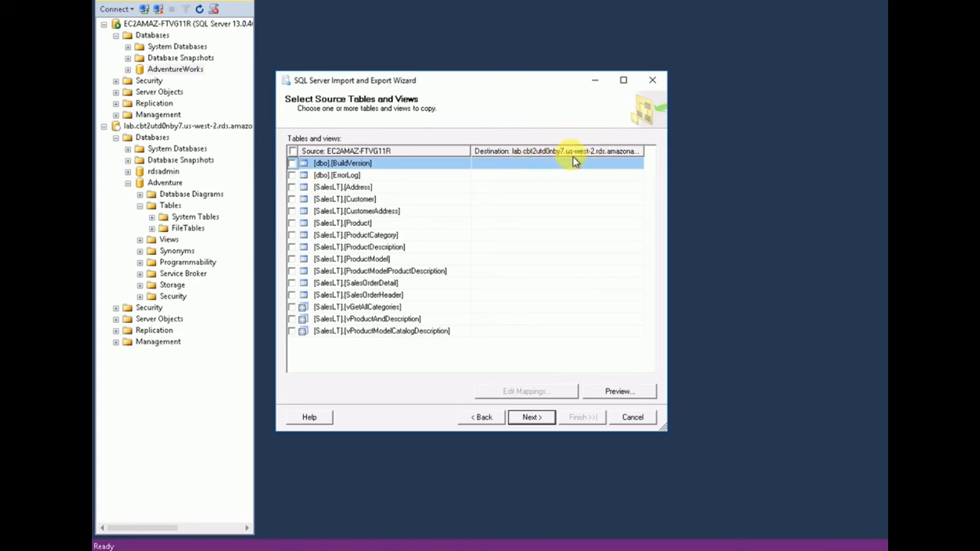
left_click(292, 152)
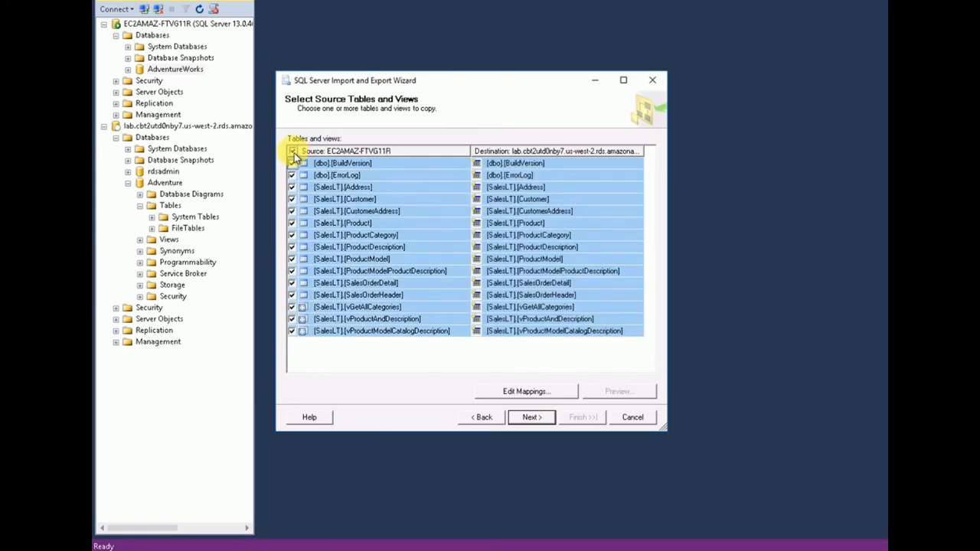
left_click(293, 164)
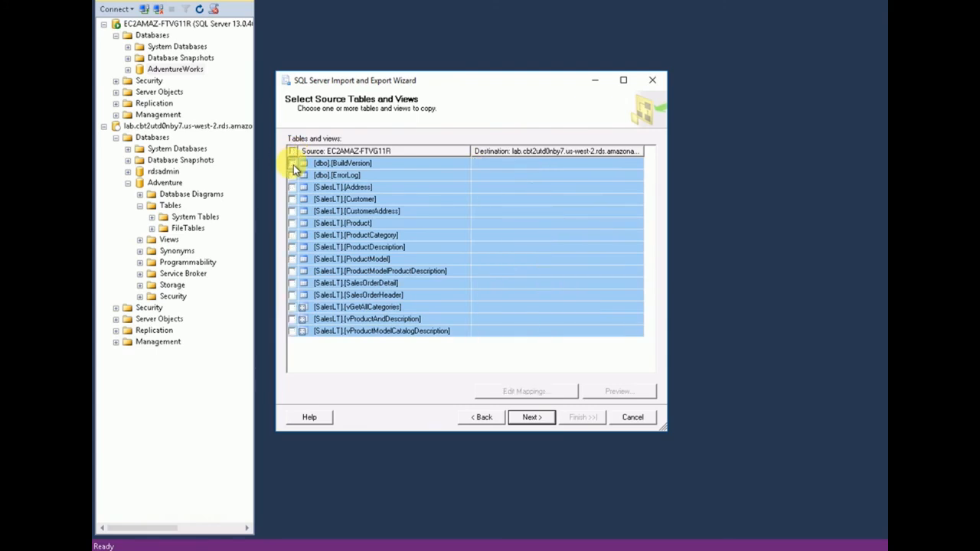
left_click(293, 165)
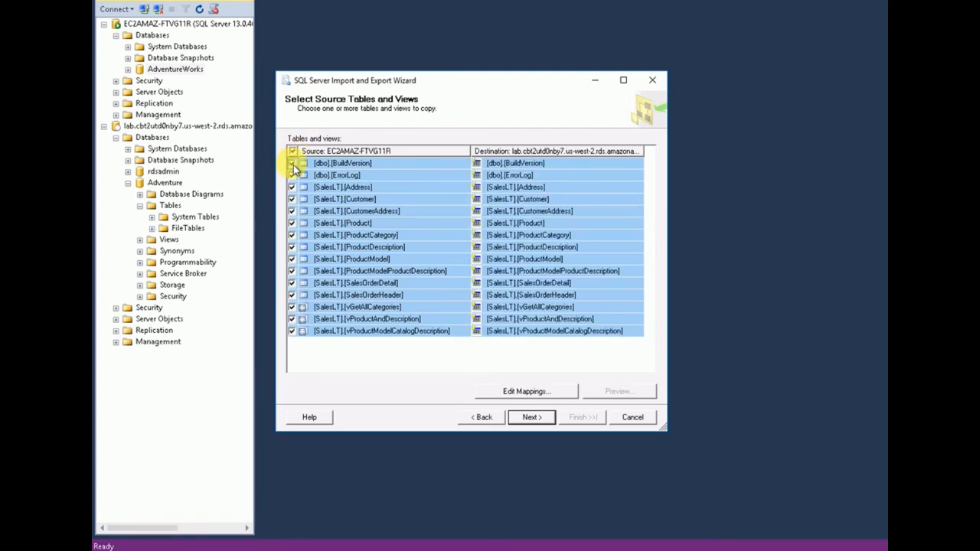
left_click(293, 239)
left_click(293, 245)
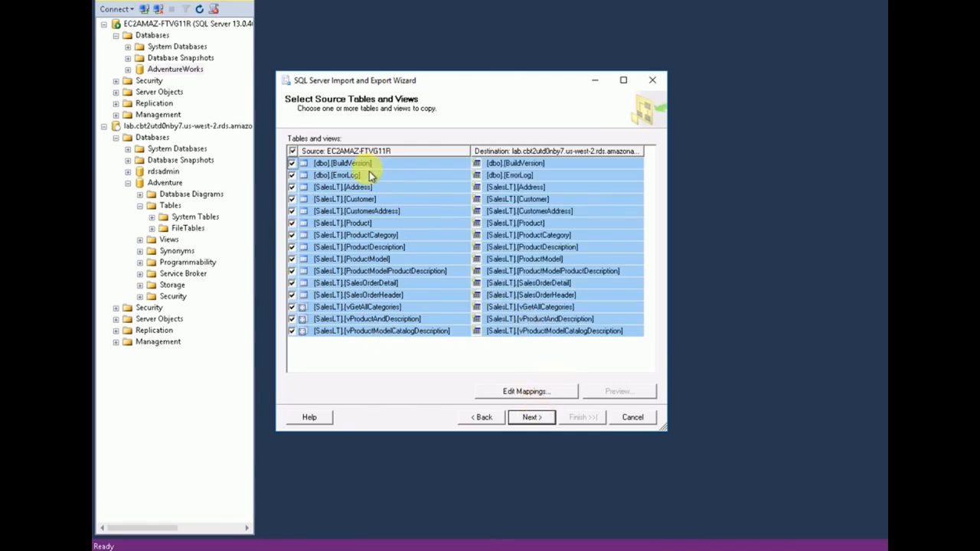
left_click(536, 393)
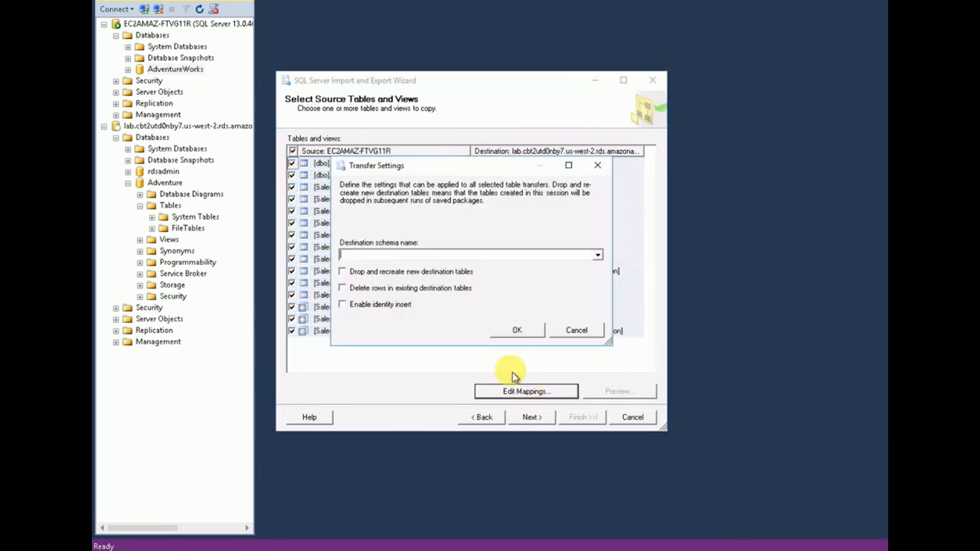
left_click(578, 331)
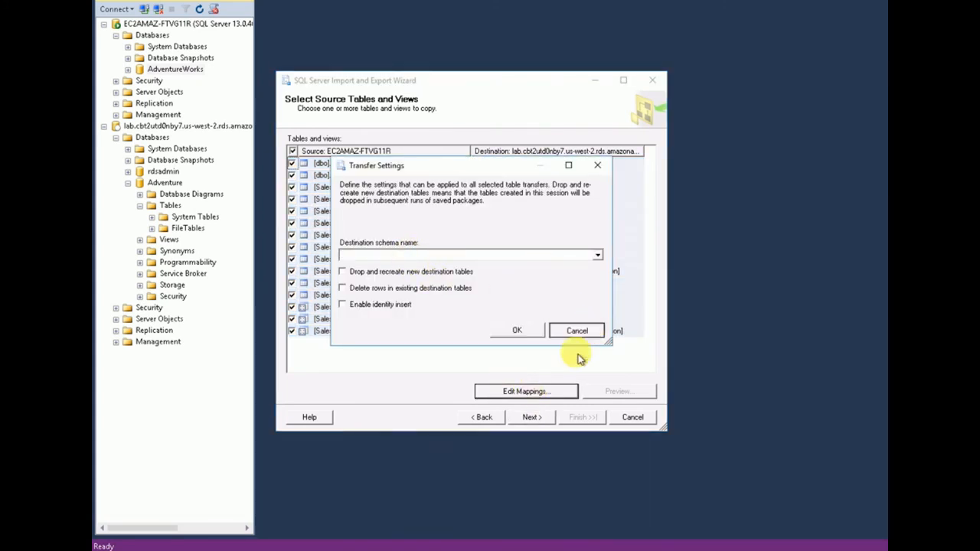
left_click(535, 419)
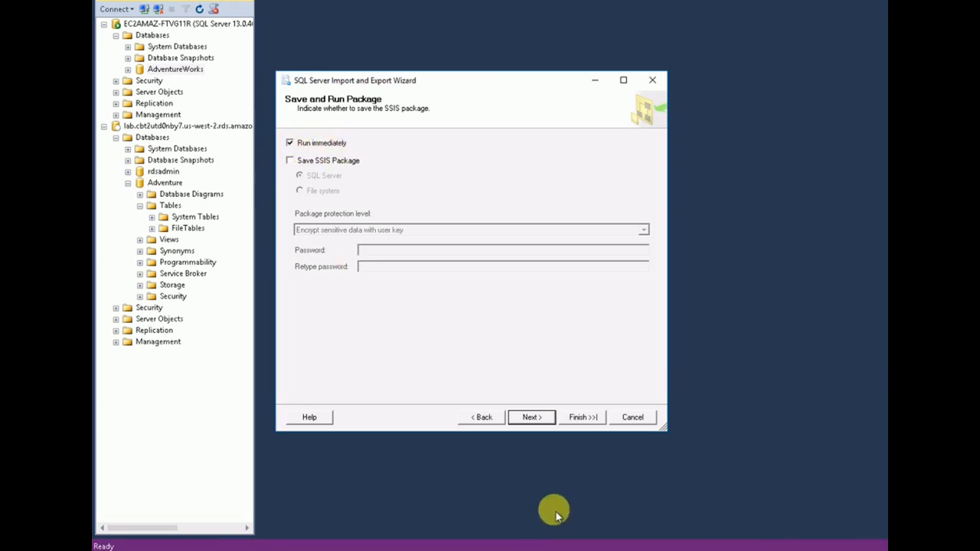
Step: Run the export immediately without saving an SSIS package, reviewing the planned copy actions first, and close the wizard when it finishes
left_click(532, 417)
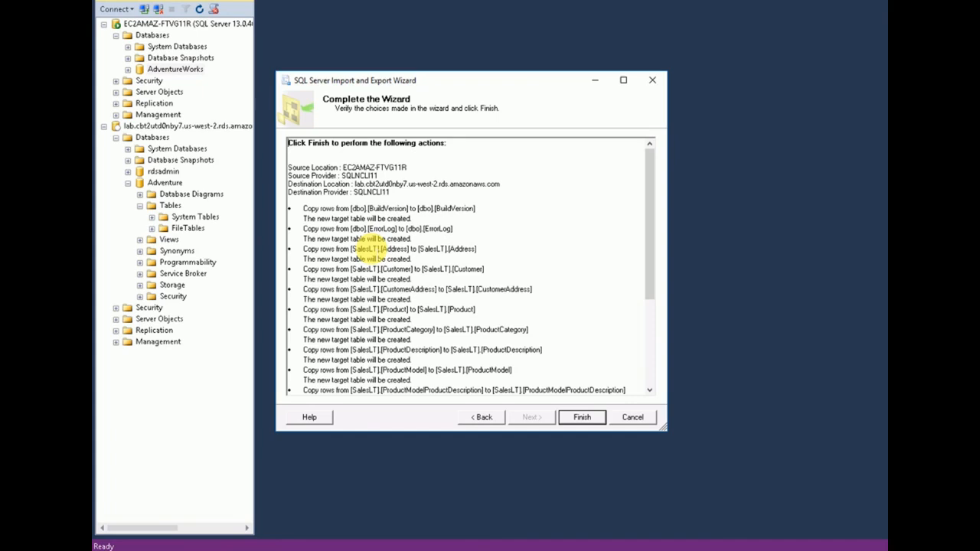
scroll(367, 252, "down", 5)
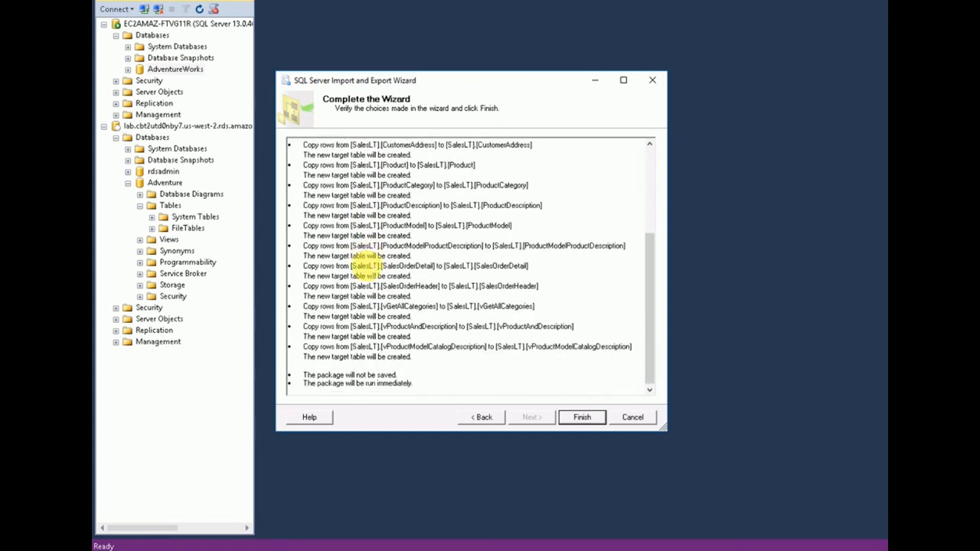
left_click(585, 421)
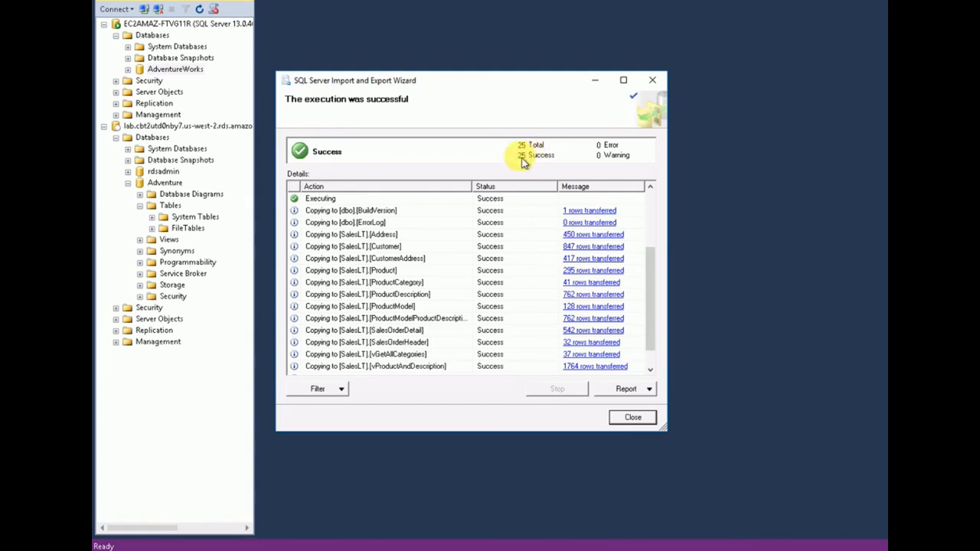
left_click(632, 421)
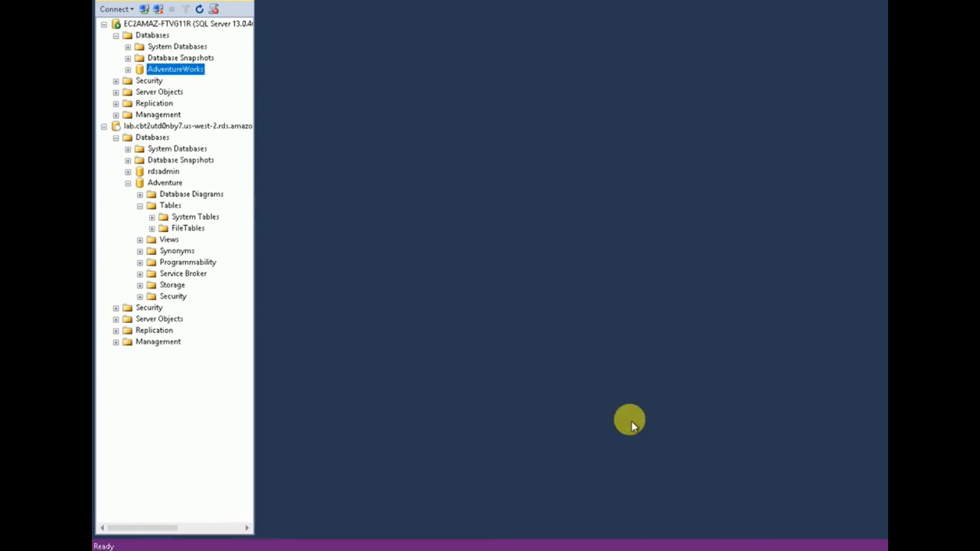
Step: Refresh the Adventure database on the RDS server and list its tables
left_click(128, 184)
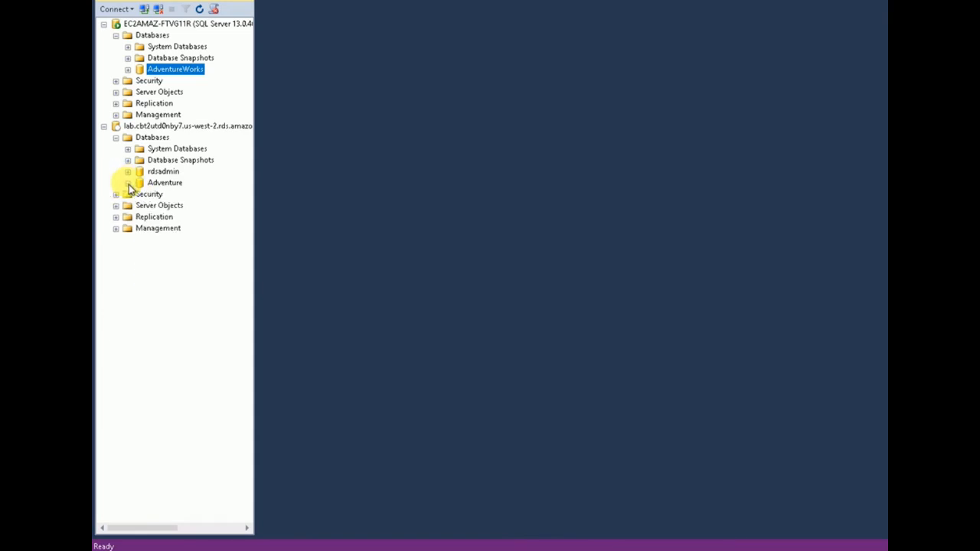
right_click(157, 184)
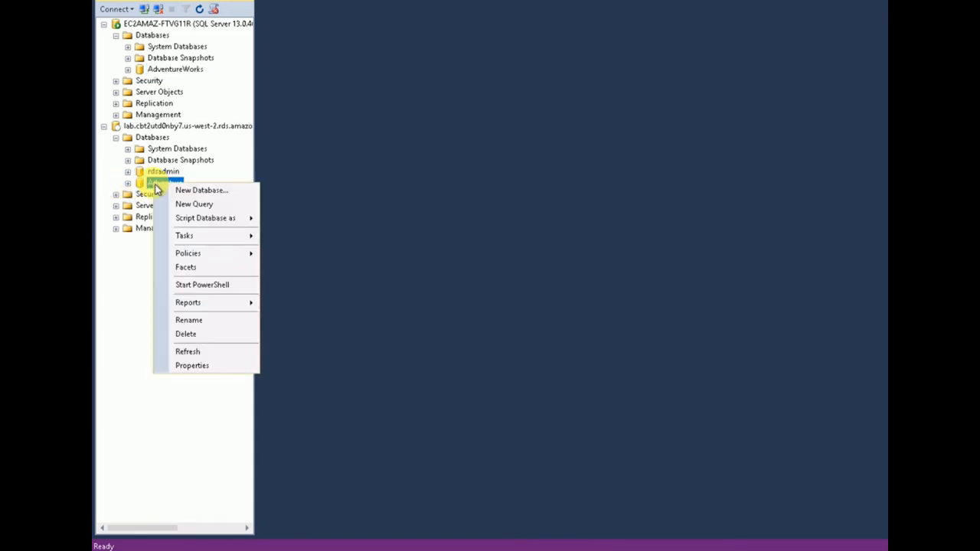
left_click(188, 352)
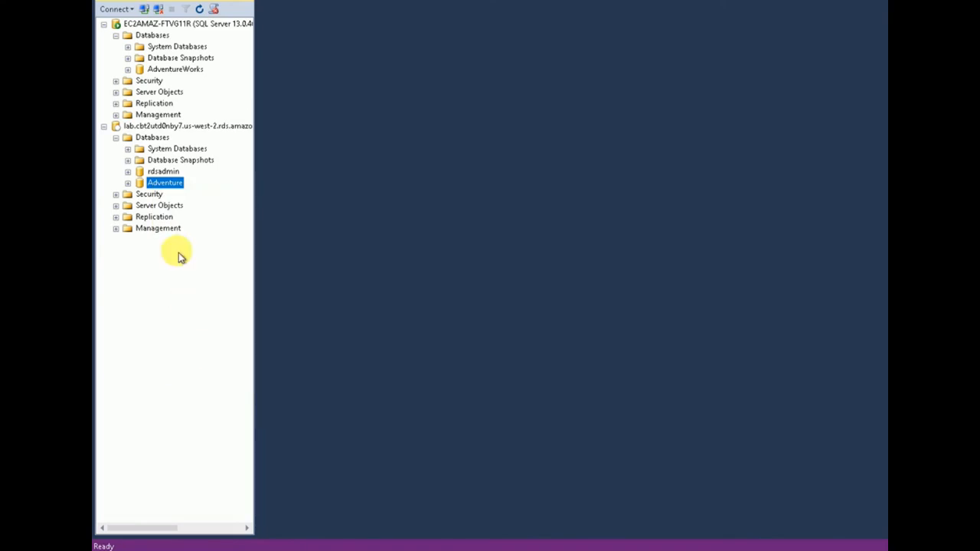
left_click(128, 183)
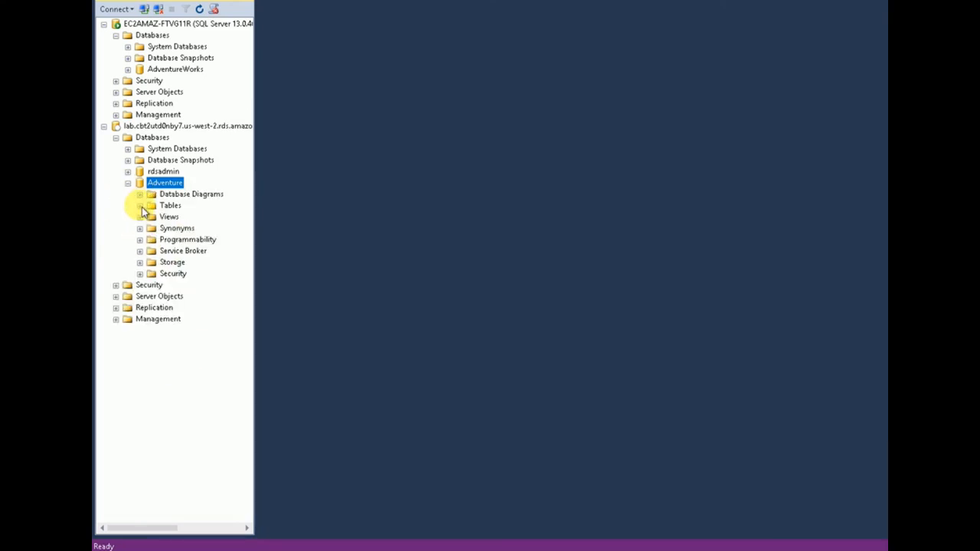
left_click(140, 205)
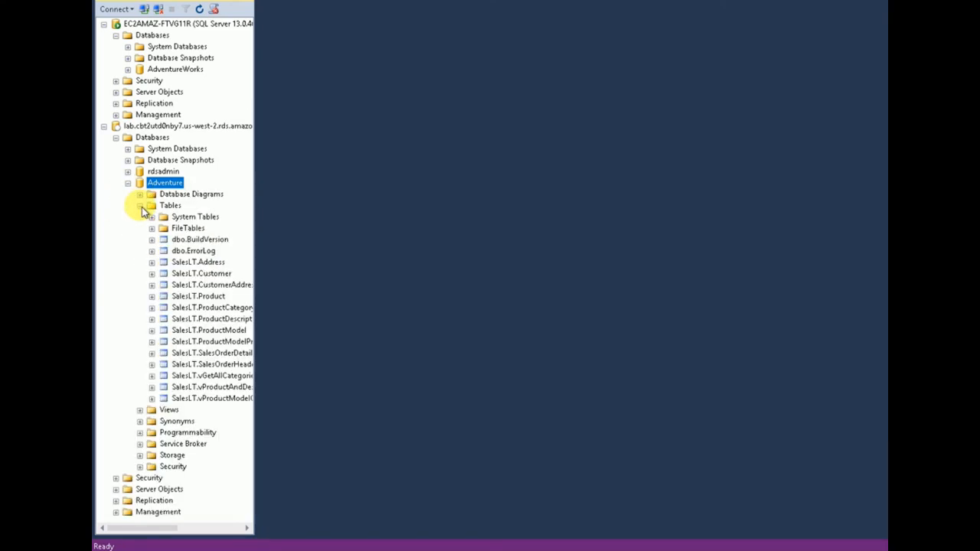
Step: Query the top 1000 rows of SalesLT.Customer in the RDS Adventure database and review the results through the last row
left_click(211, 275)
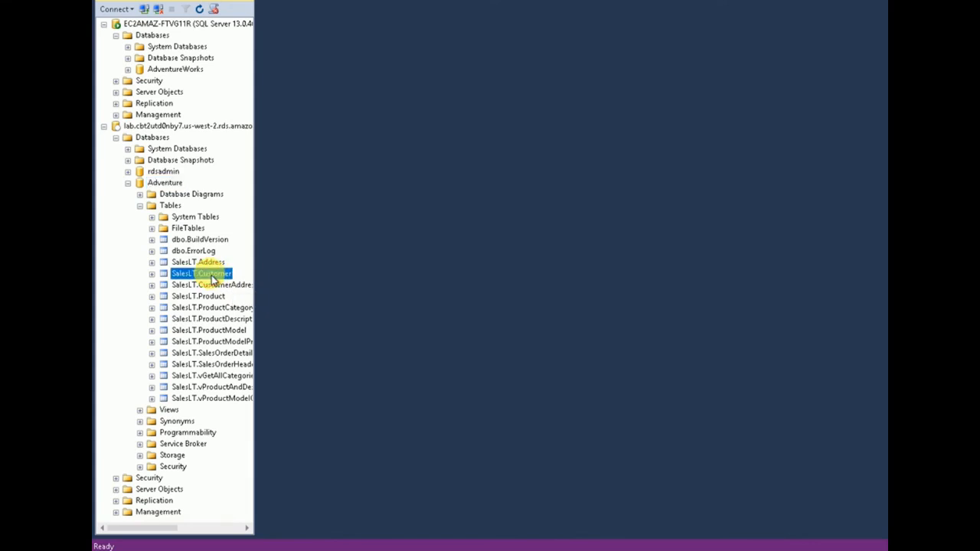
right_click(213, 281)
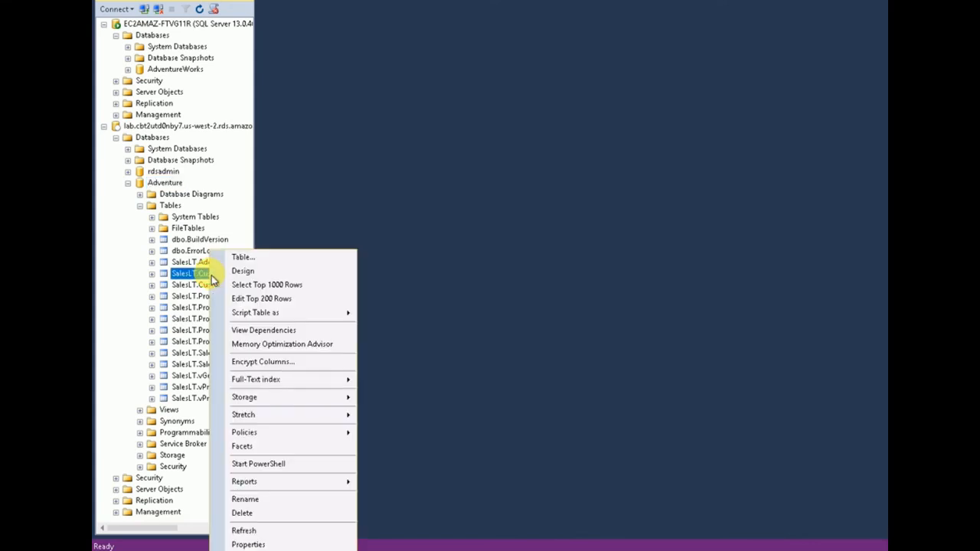
left_click(273, 289)
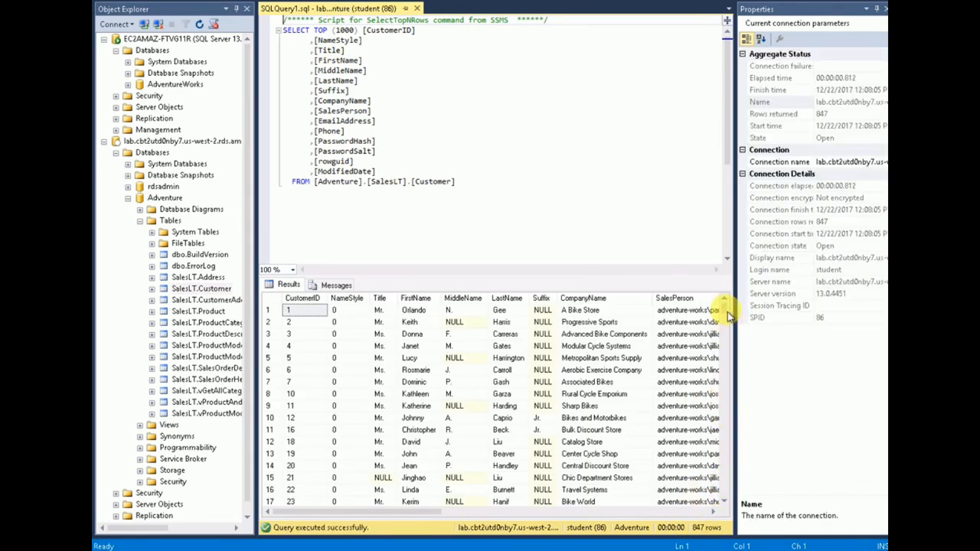
left_click_drag(725, 309, 730, 507)
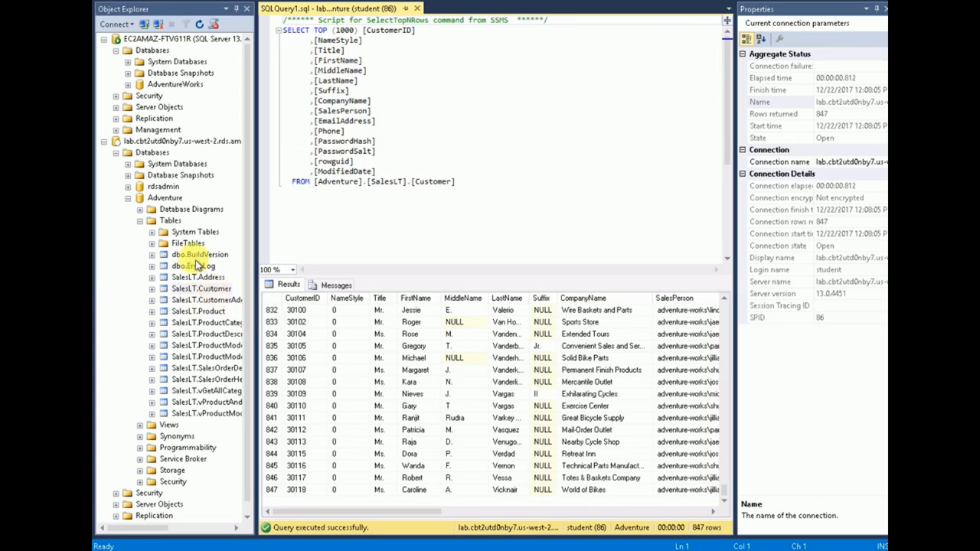
Step: Query the top 1000 rows of SalesLT.Customer in the local AdventureWorks database and check the last rows for comparison with the RDS copy
left_click(128, 85)
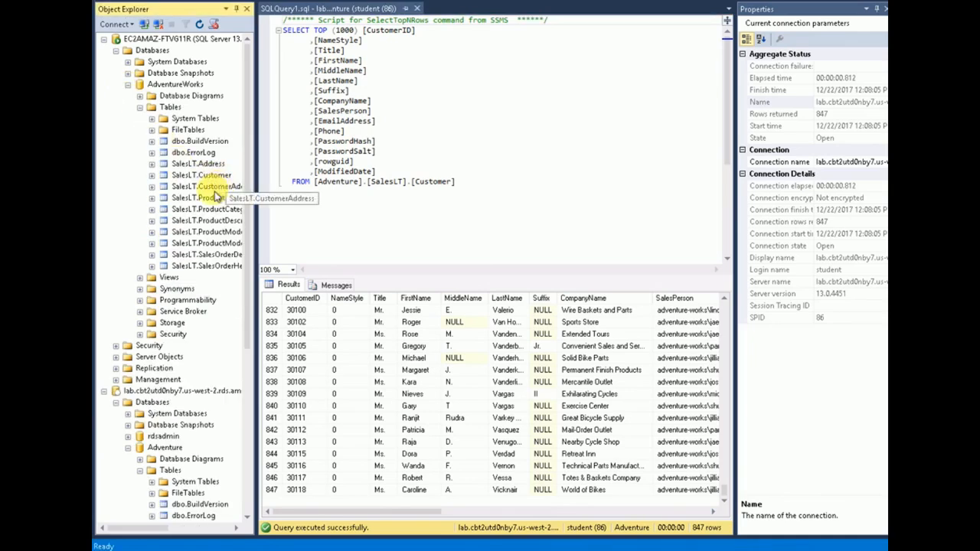
left_click(204, 176)
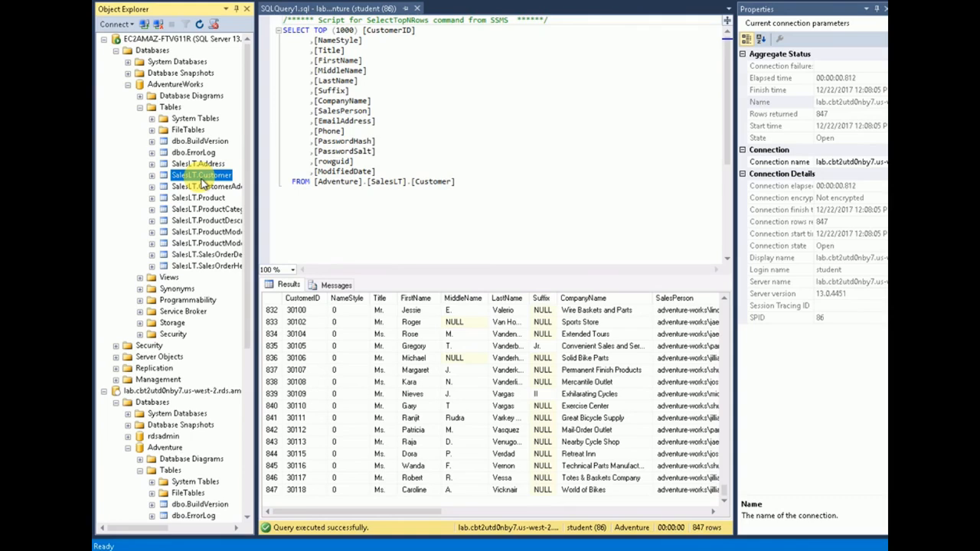
right_click(204, 182)
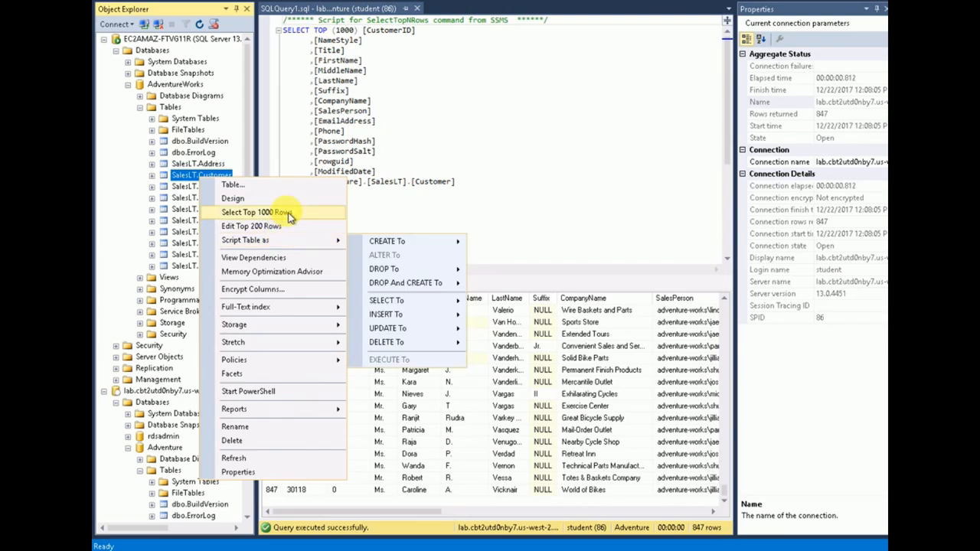
left_click(289, 214)
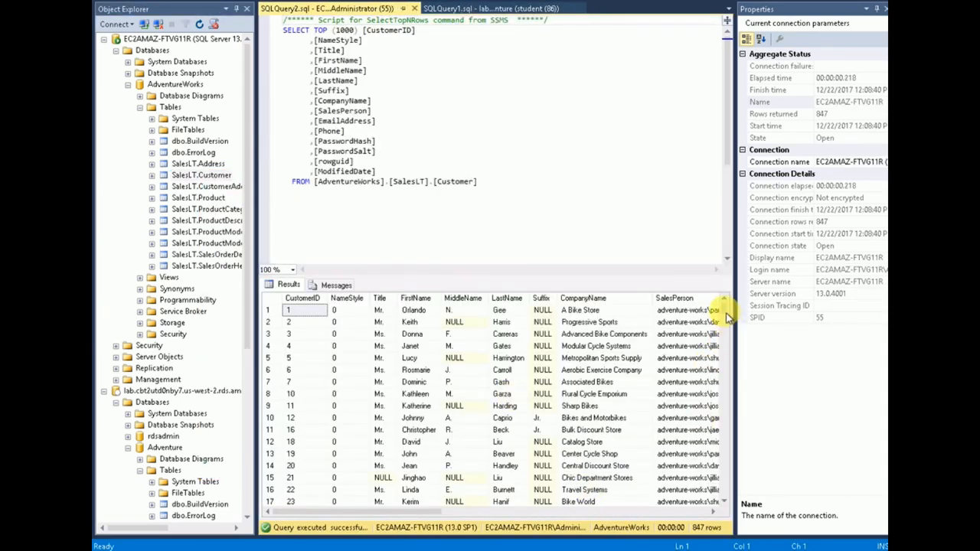
left_click_drag(728, 317, 701, 538)
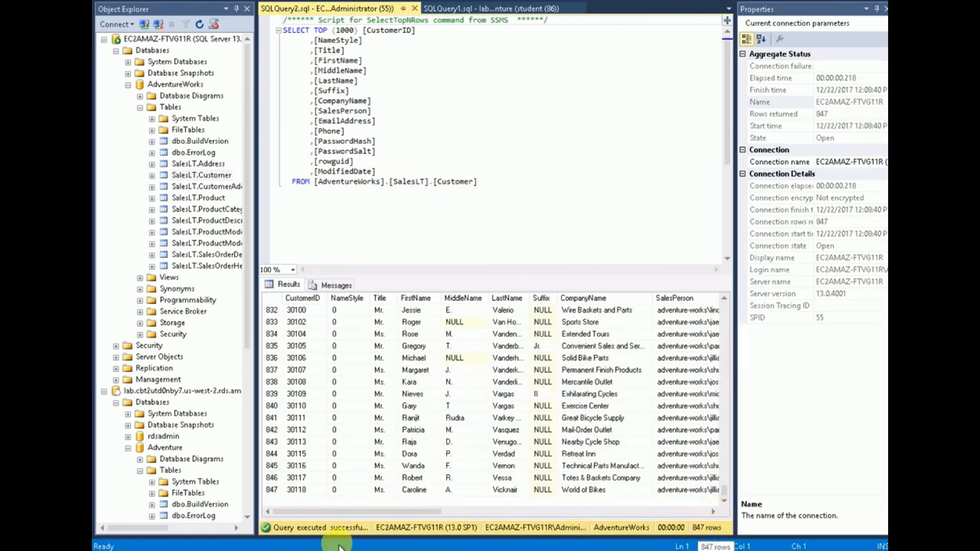